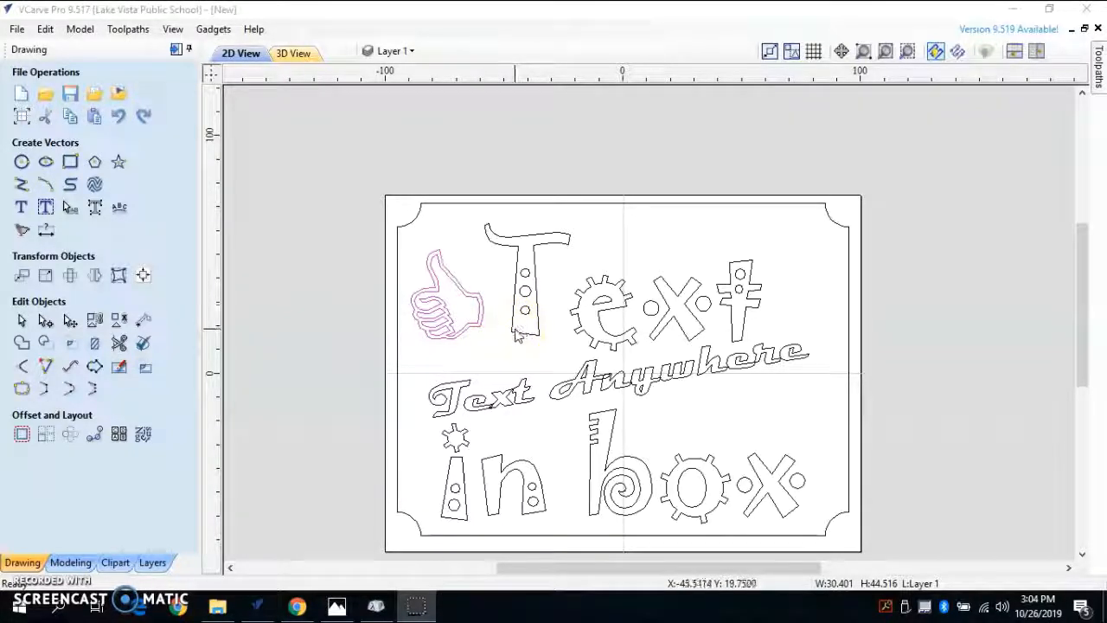
# Add both text objects to the thumbs-up selection and calculate a V-Carve / Engraving toolpath named Text for them.
pyautogui.keyDown('shift'); pyautogui.click(520, 336); pyautogui.keyUp('shift')
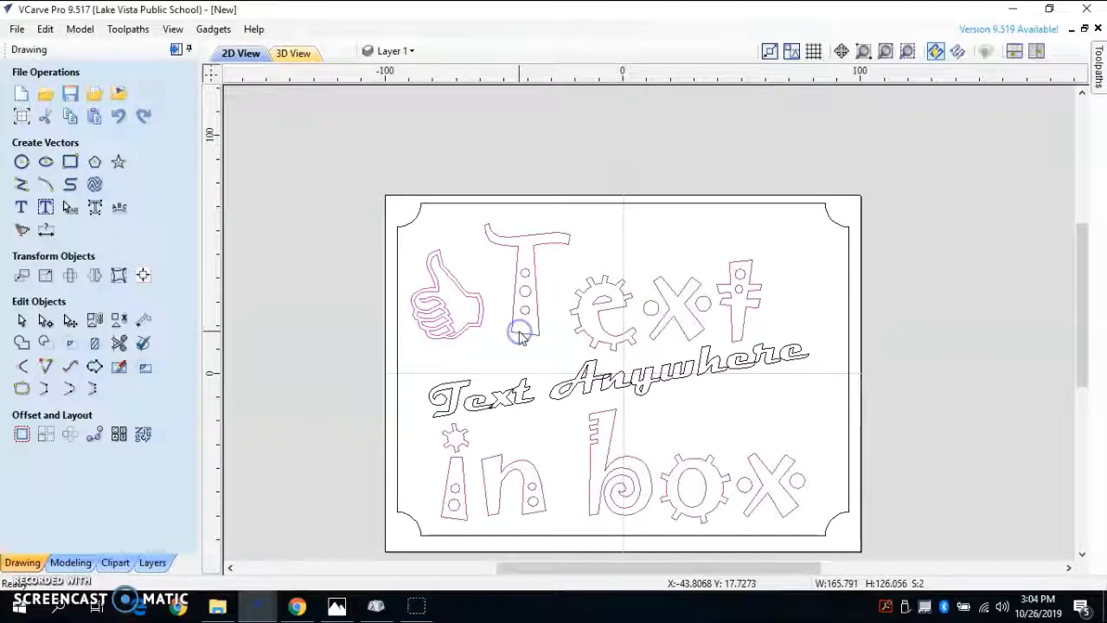
pyautogui.keyDown('shift'); pyautogui.click(608, 394); pyautogui.keyUp('shift')
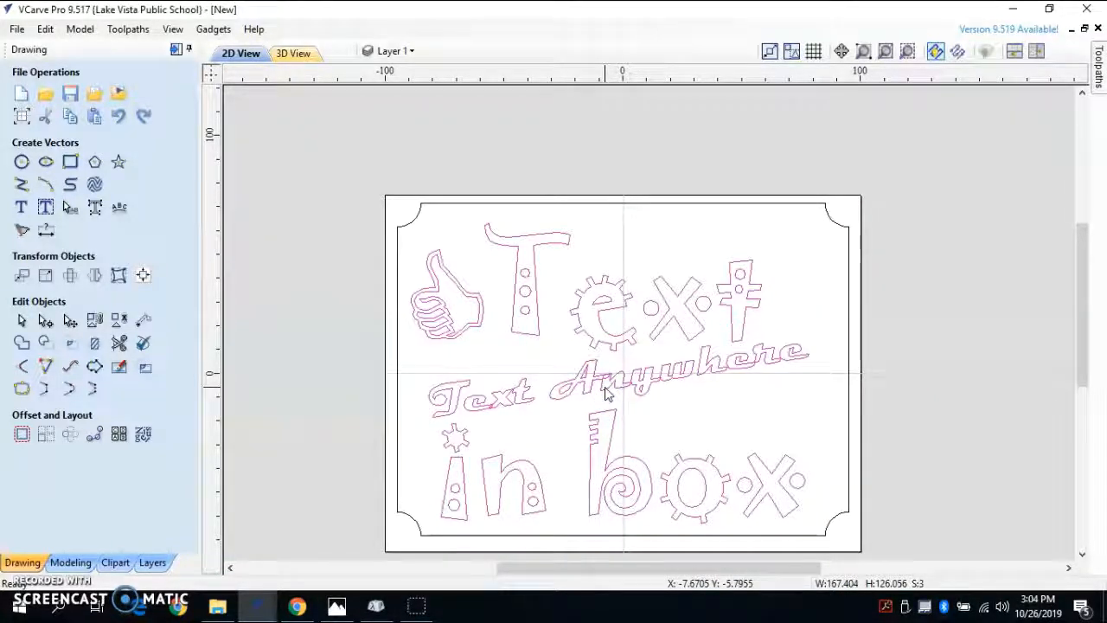
pyautogui.moveTo(1098, 76)
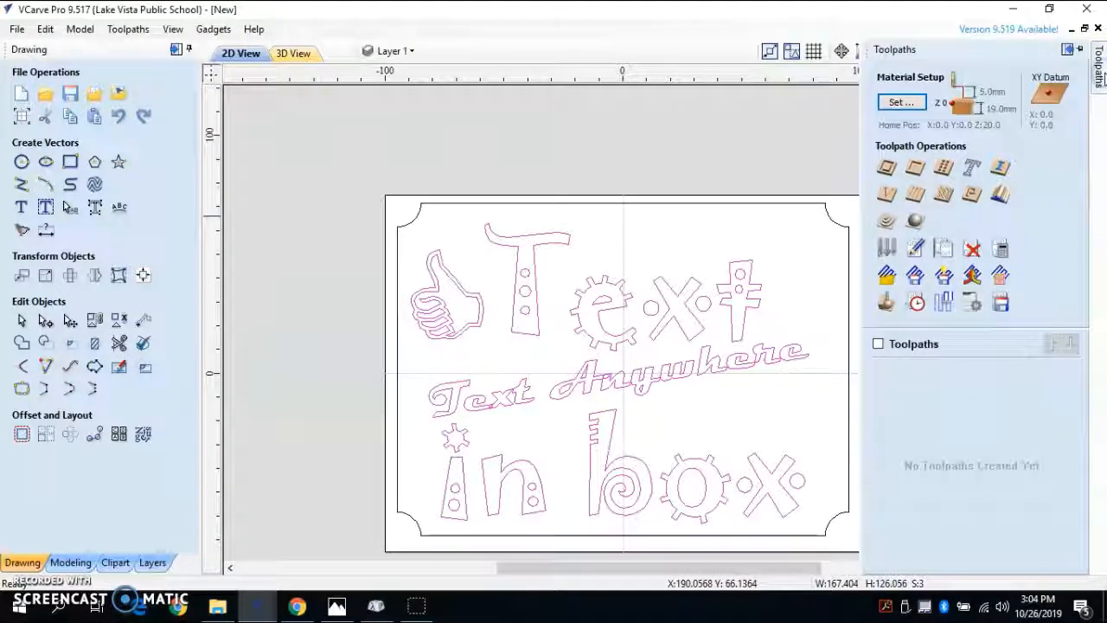
pyautogui.click(886, 194)
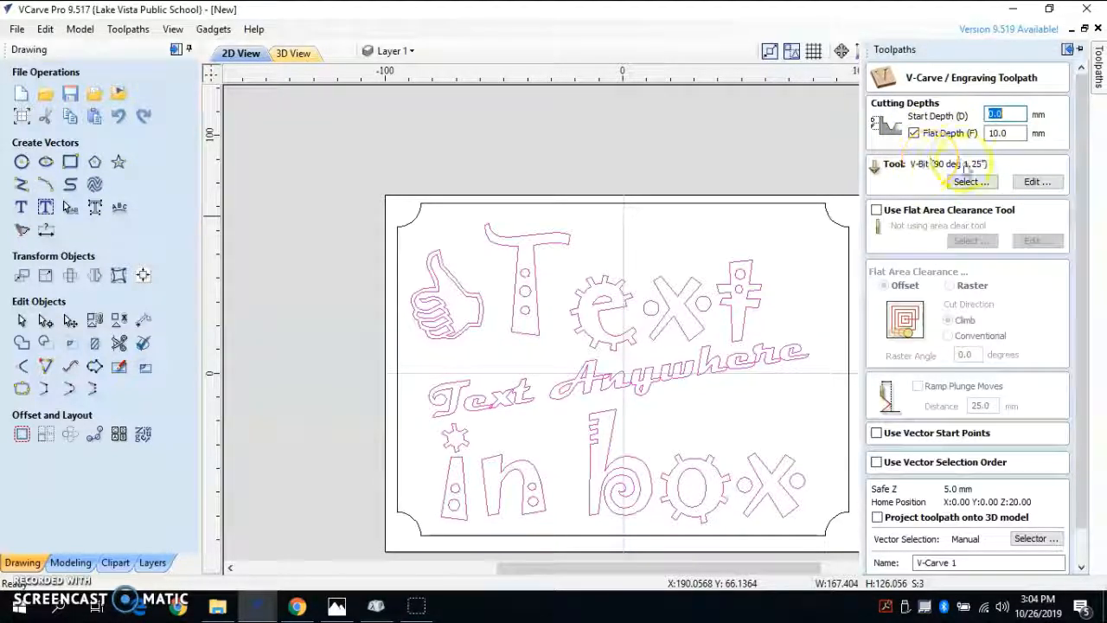
pyautogui.click(955, 563)
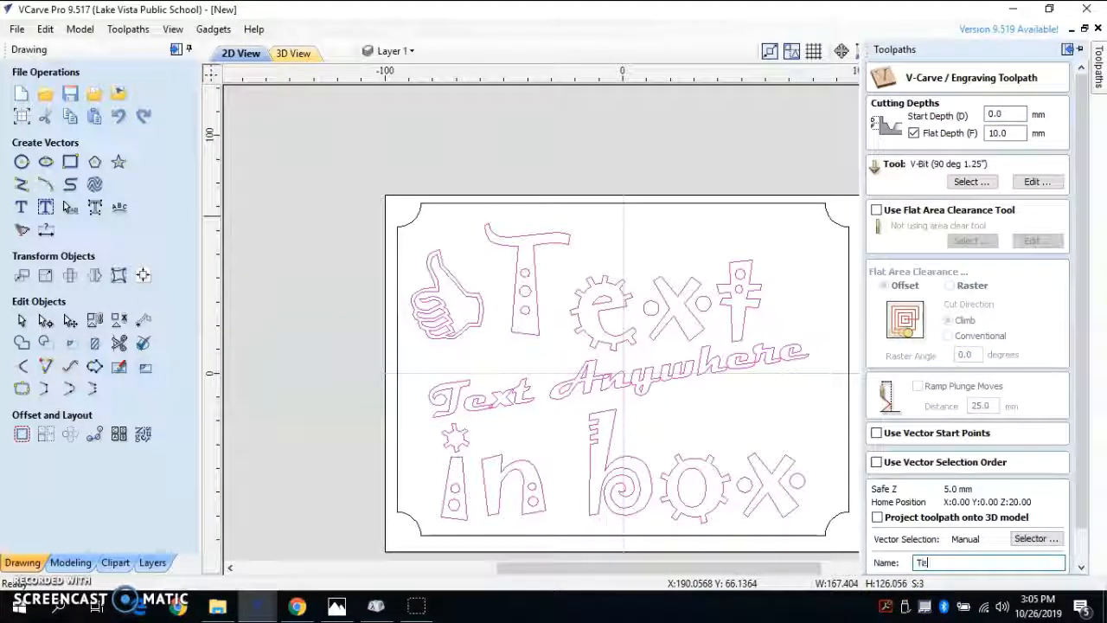
pyautogui.click(1057, 485)
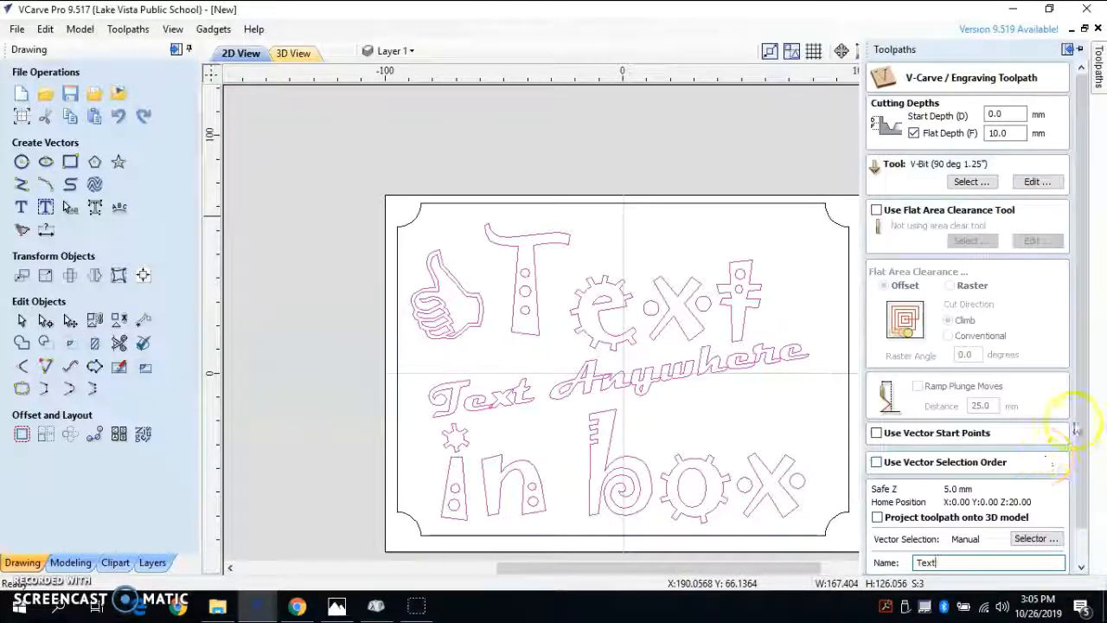
pyautogui.moveTo(1081, 404); pyautogui.dragTo(1081, 495)
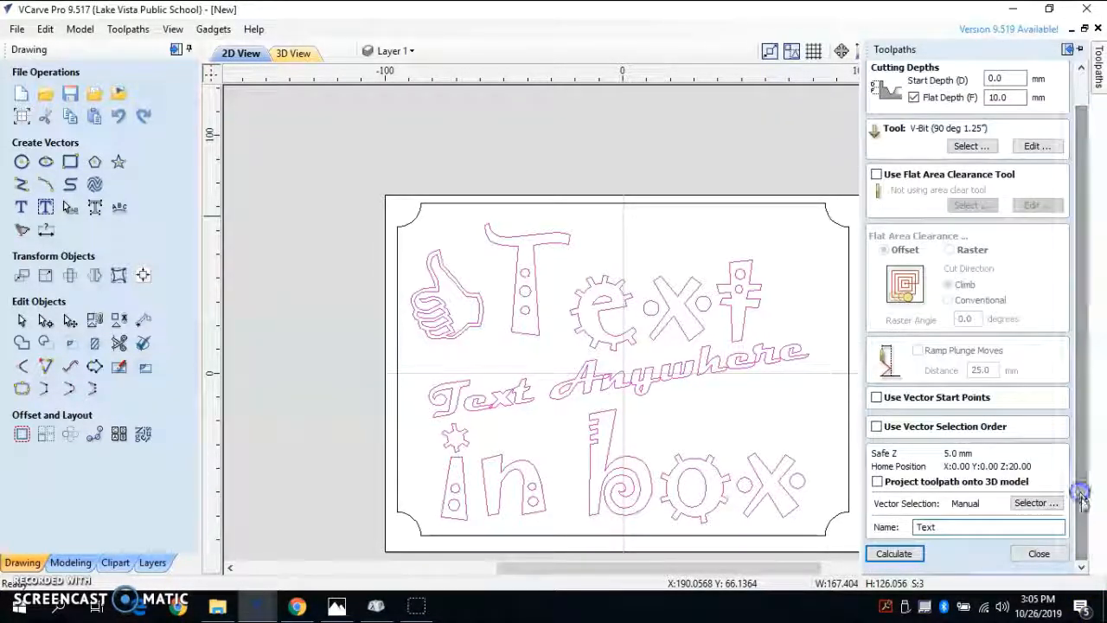
pyautogui.click(894, 554)
pyautogui.click(1045, 558)
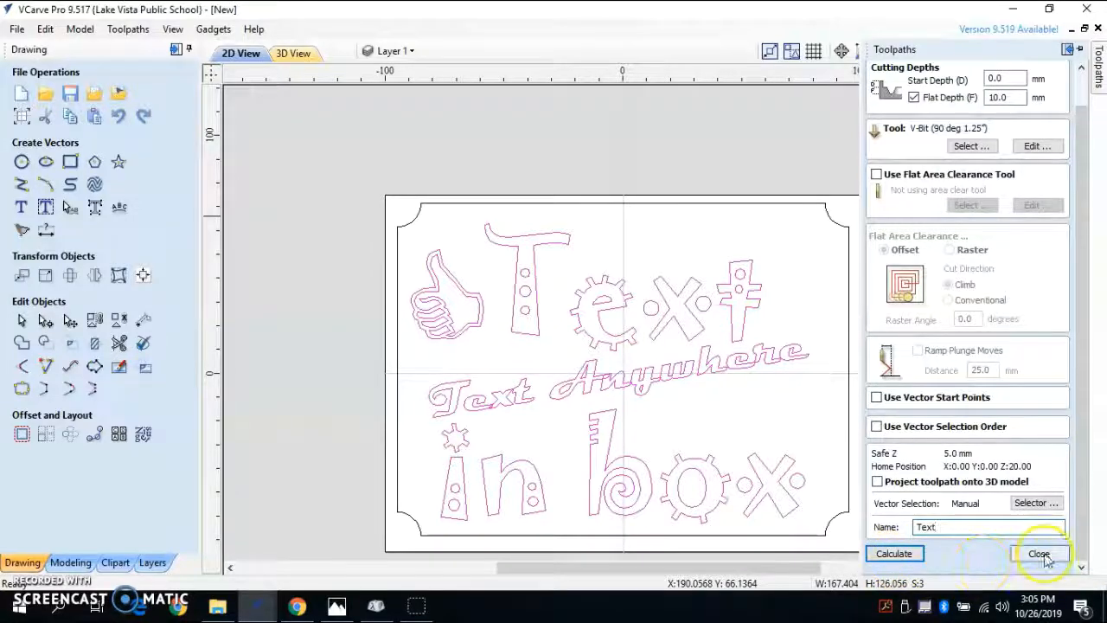
pyautogui.click(905, 558)
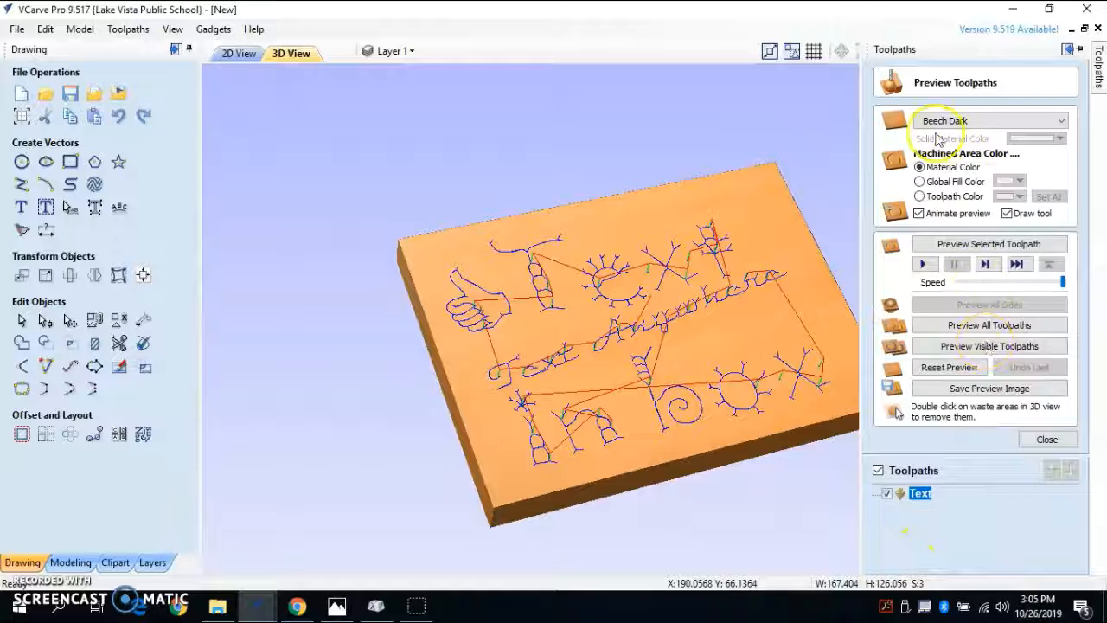
# Preview all toolpaths in 3D and examine how deeply the thumbs-up symbol and the lettering are carved.
pyautogui.click(980, 326)
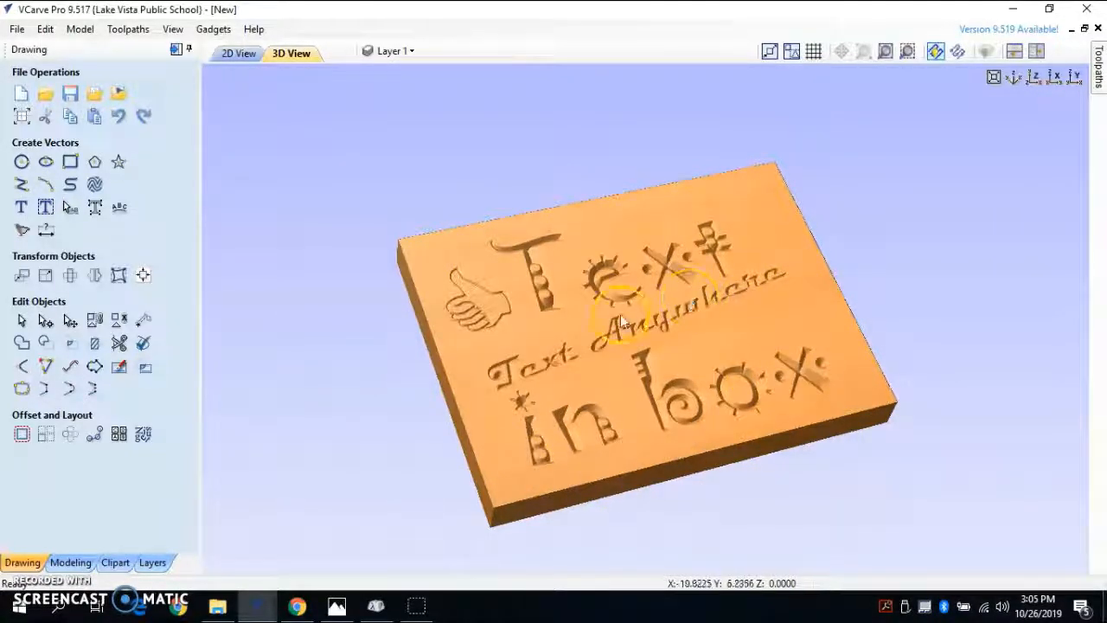
pyautogui.scroll(6, 623, 357)
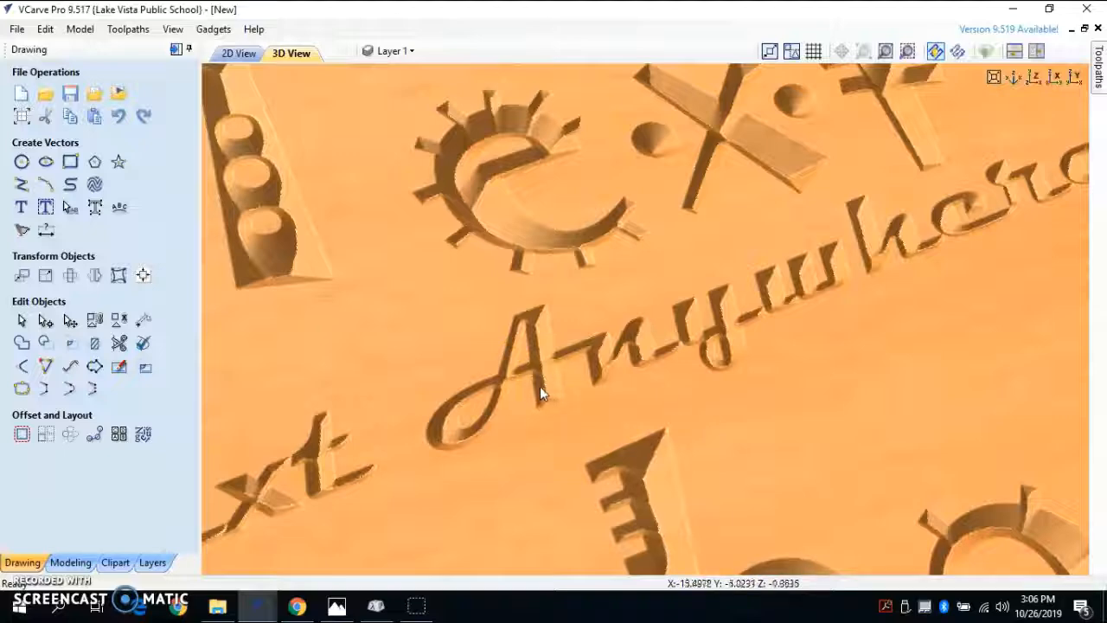
pyautogui.scroll(-5, 541, 390)
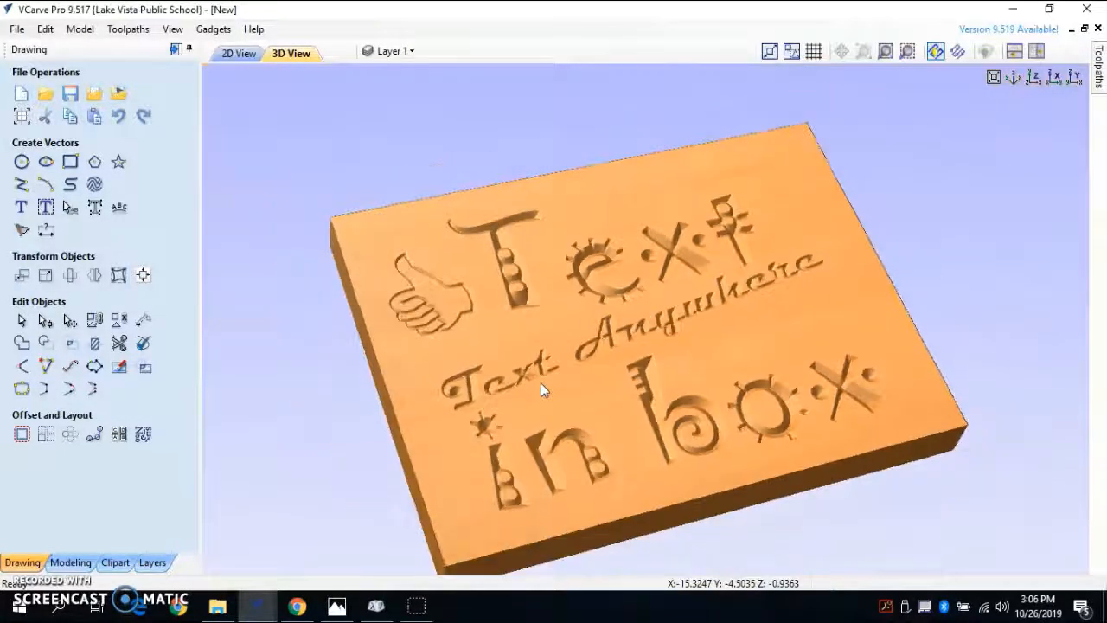
pyautogui.click(421, 310)
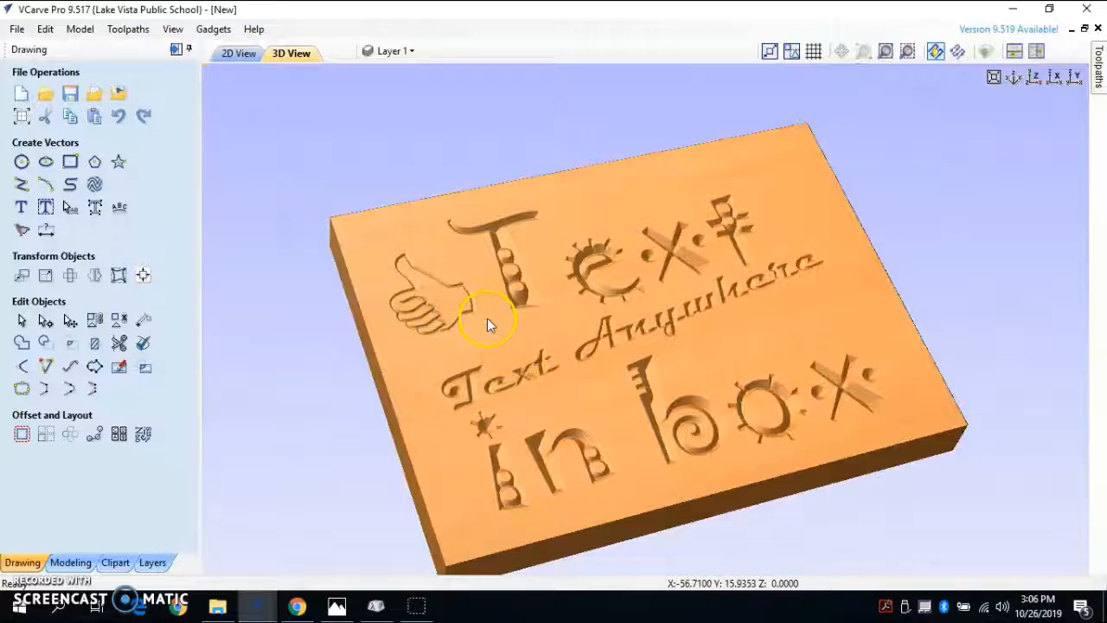
pyautogui.click(498, 274)
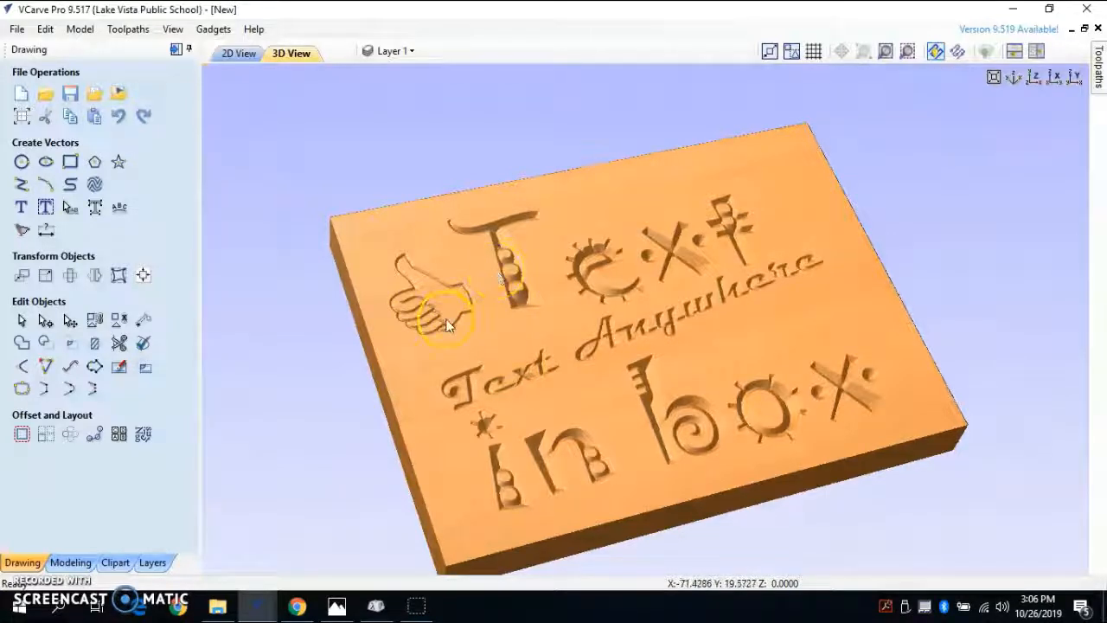
pyautogui.scroll(5, 377, 307)
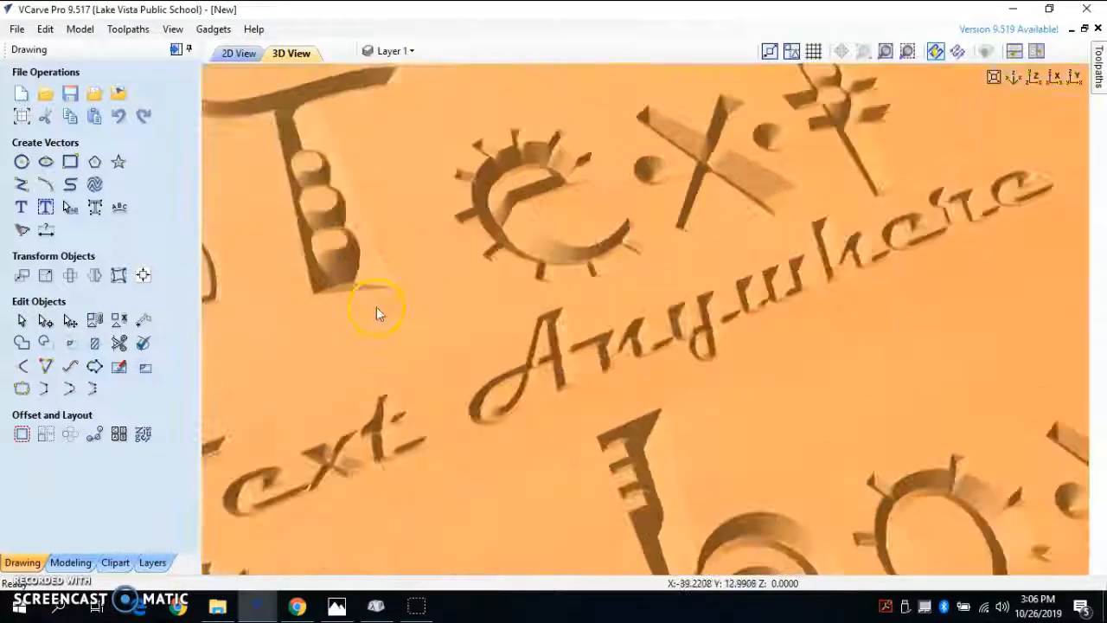
pyautogui.moveTo(270, 318); pyautogui.dragTo(290, 249)
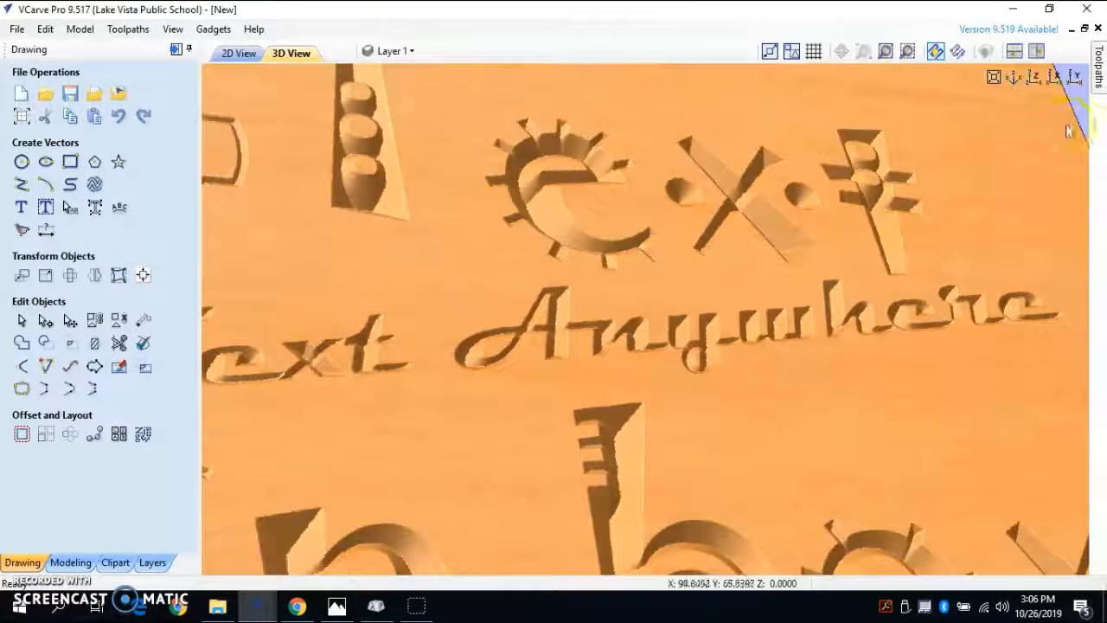
pyautogui.click(993, 77)
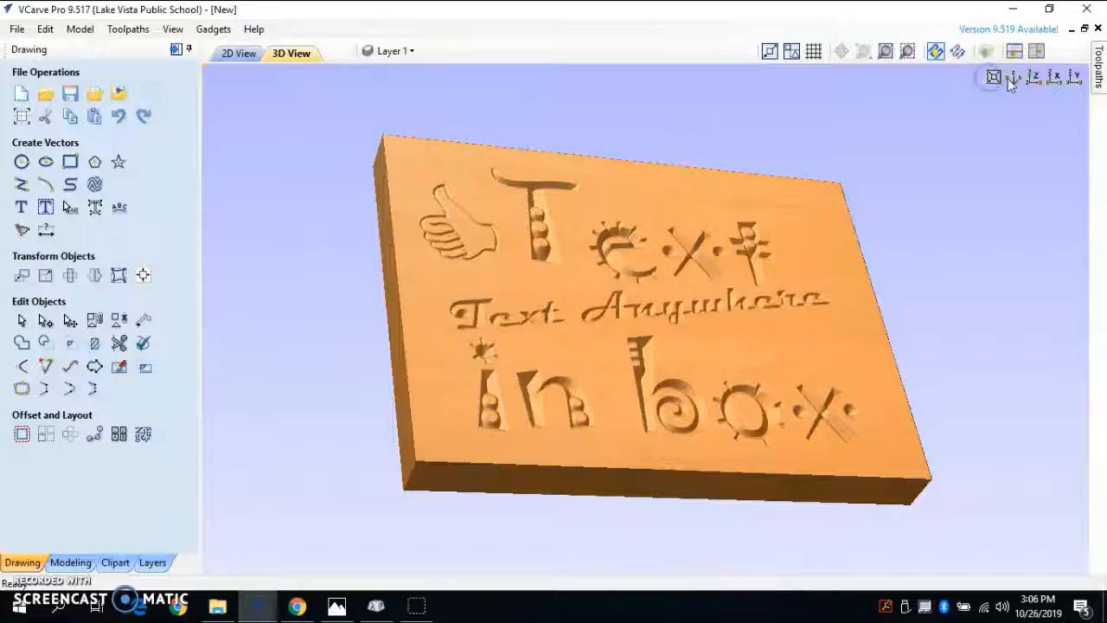
pyautogui.click(1013, 78)
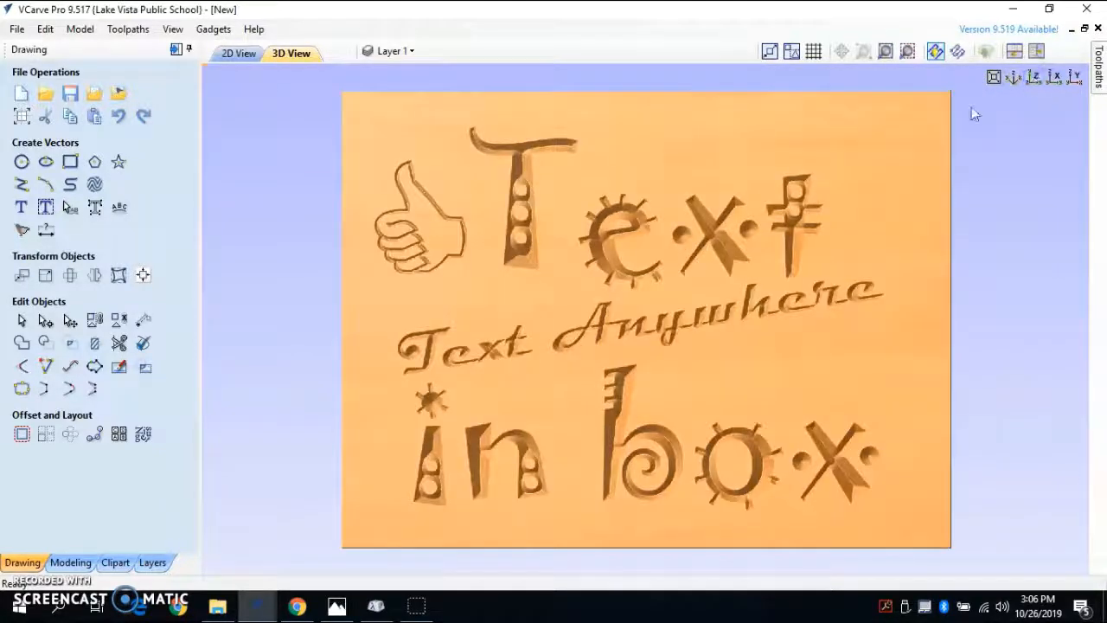
pyautogui.scroll(3, 450, 256)
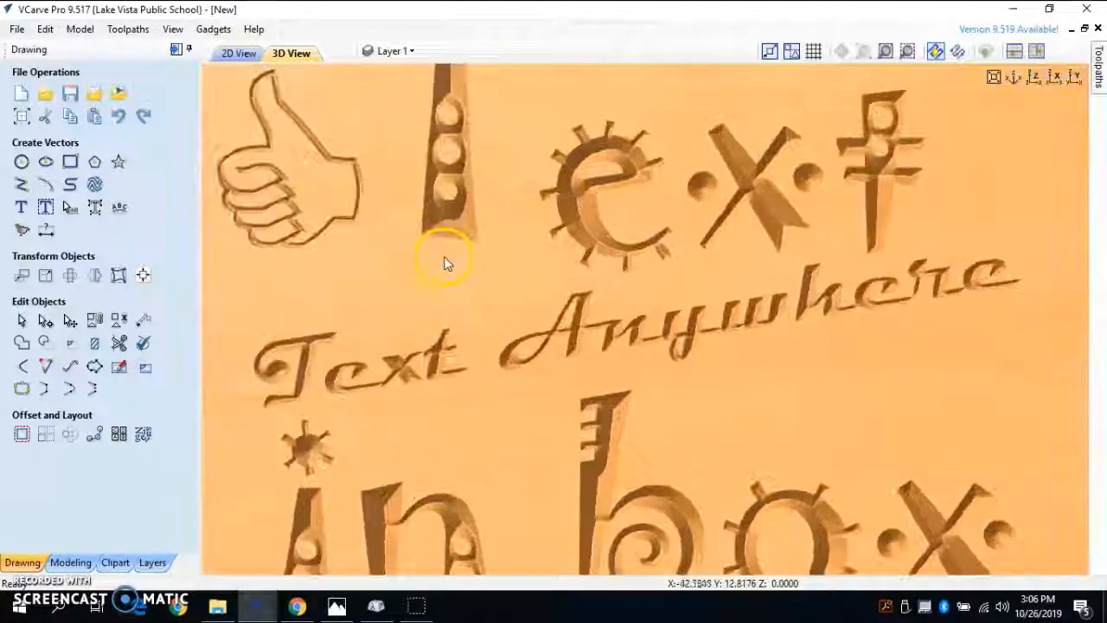
pyautogui.click(335, 229)
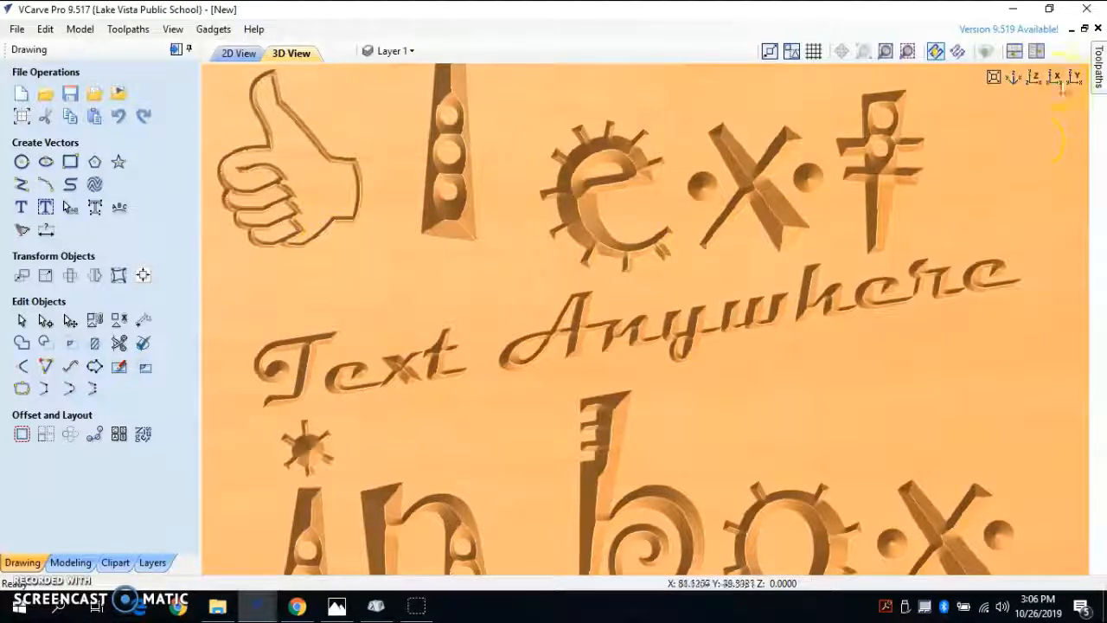
# Make the thumbs-up Wingdings character bold in the 2D drawing.
pyautogui.click(239, 53)
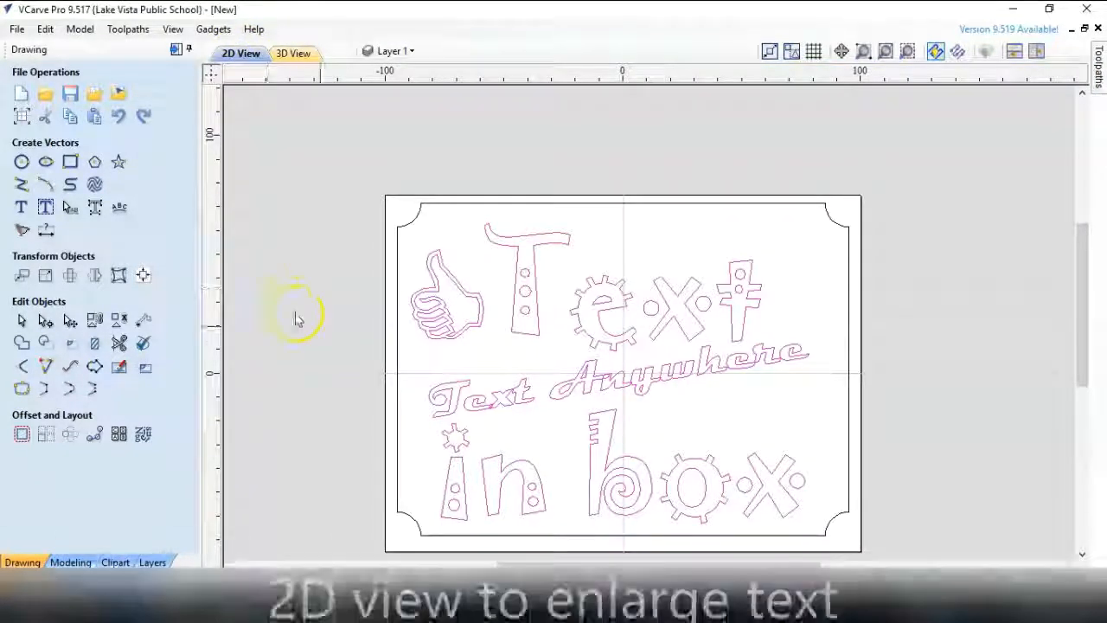
pyautogui.click(496, 360)
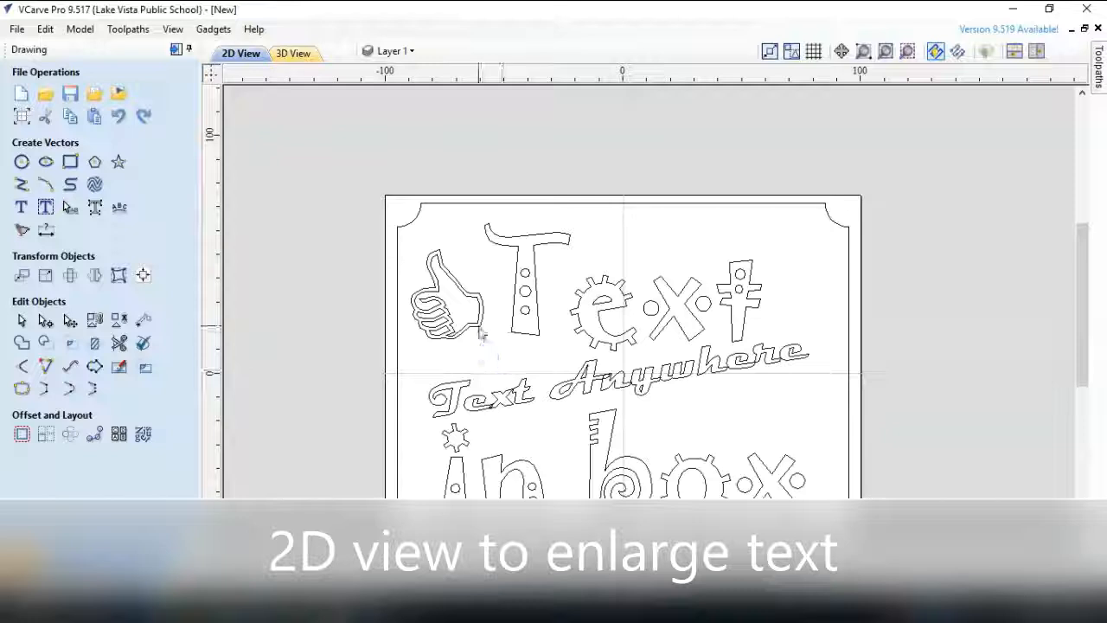
pyautogui.click(482, 335)
pyautogui.click(118, 320)
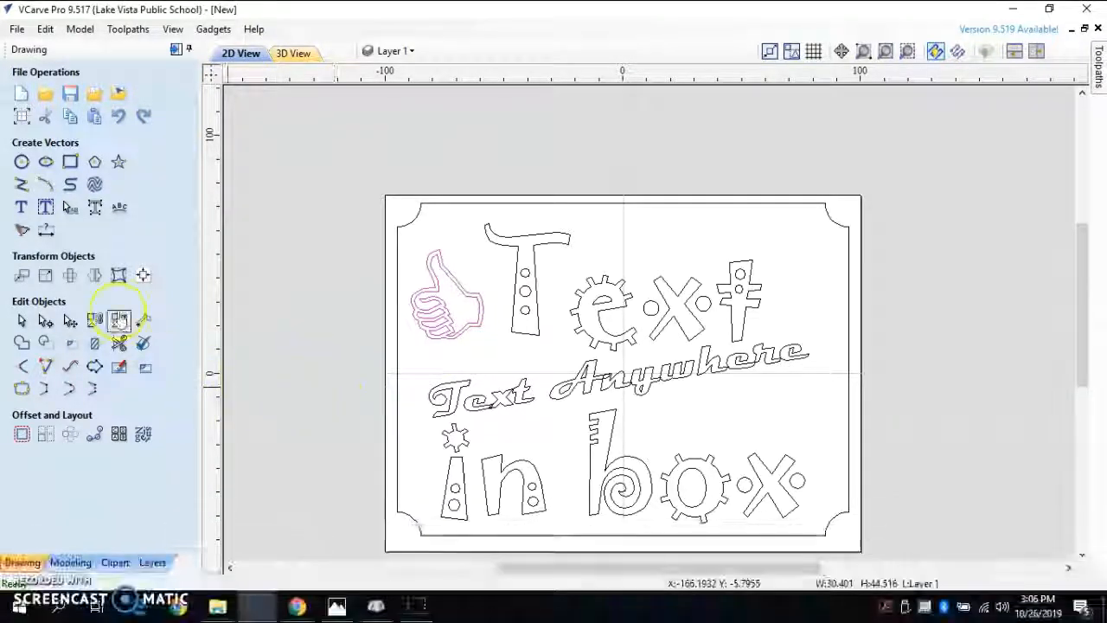
pyautogui.click(20, 207)
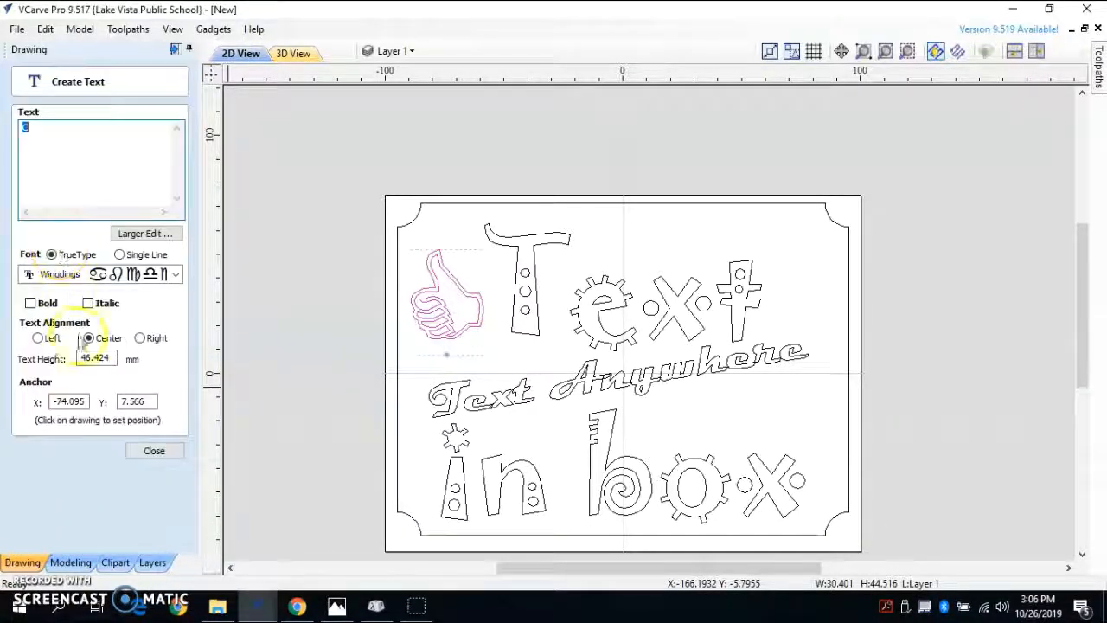
pyautogui.click(32, 304)
pyautogui.click(446, 308)
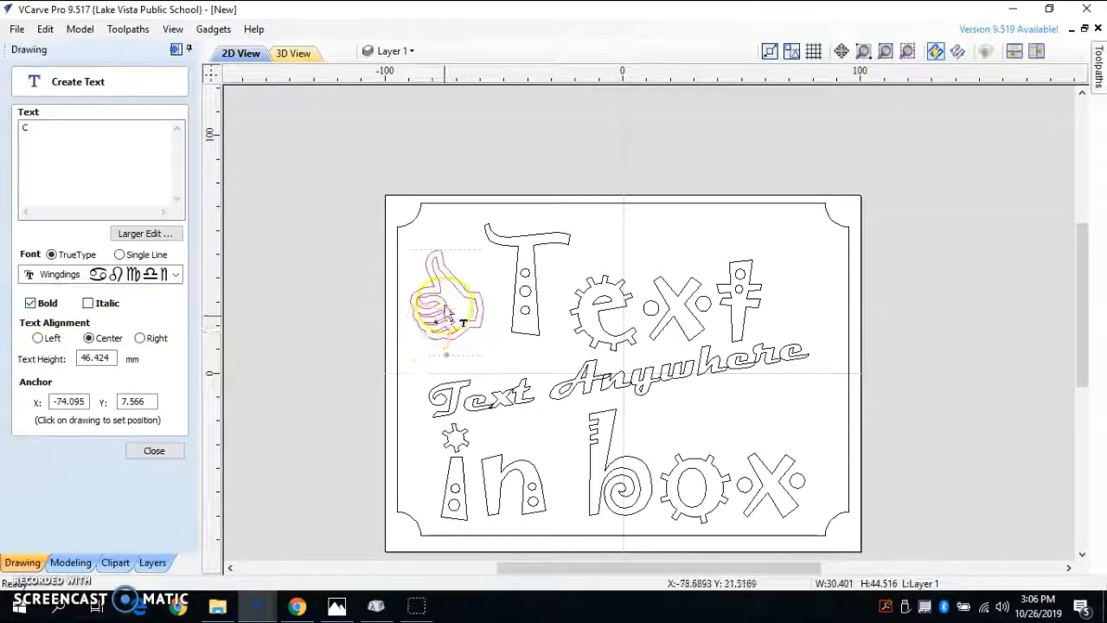
pyautogui.click(154, 450)
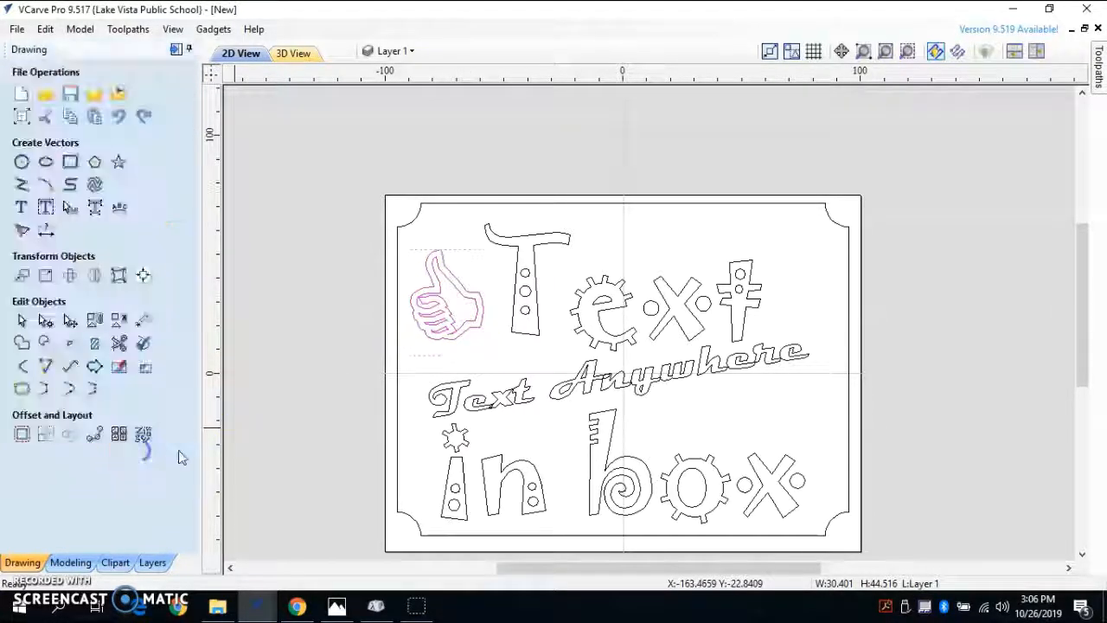
# Enlarge the thumbs-up symbol beside the large T, then select the slanted Text Anywhere lettering.
pyautogui.click(462, 331)
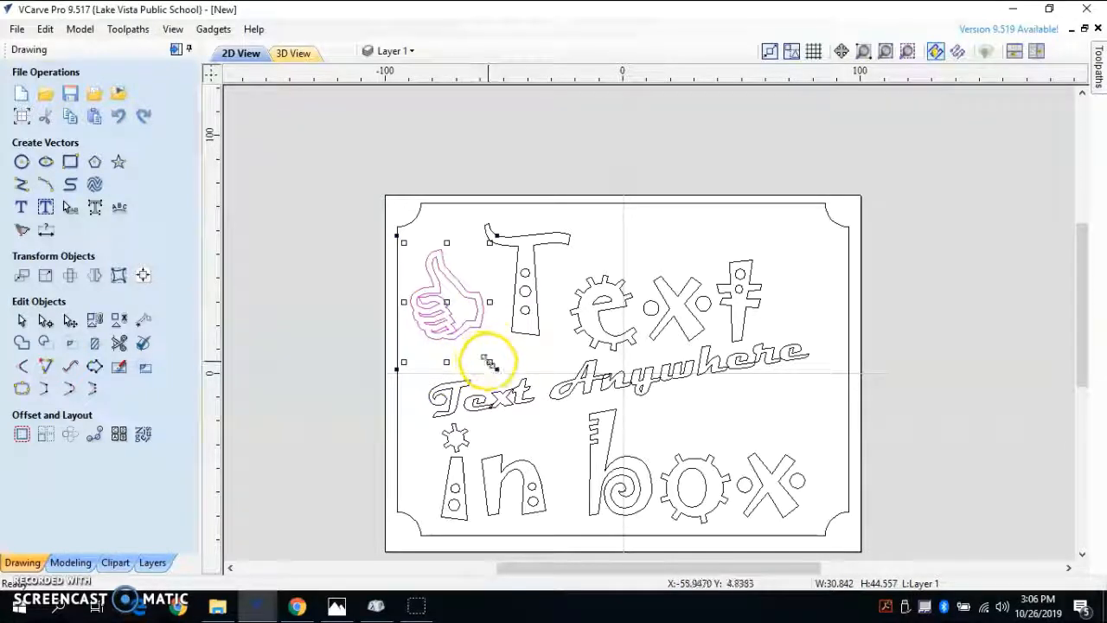
pyautogui.moveTo(490, 361)
pyautogui.mouseDown()
pyautogui.moveTo(503, 391)
pyautogui.moveTo(470, 355)
pyautogui.mouseUp()
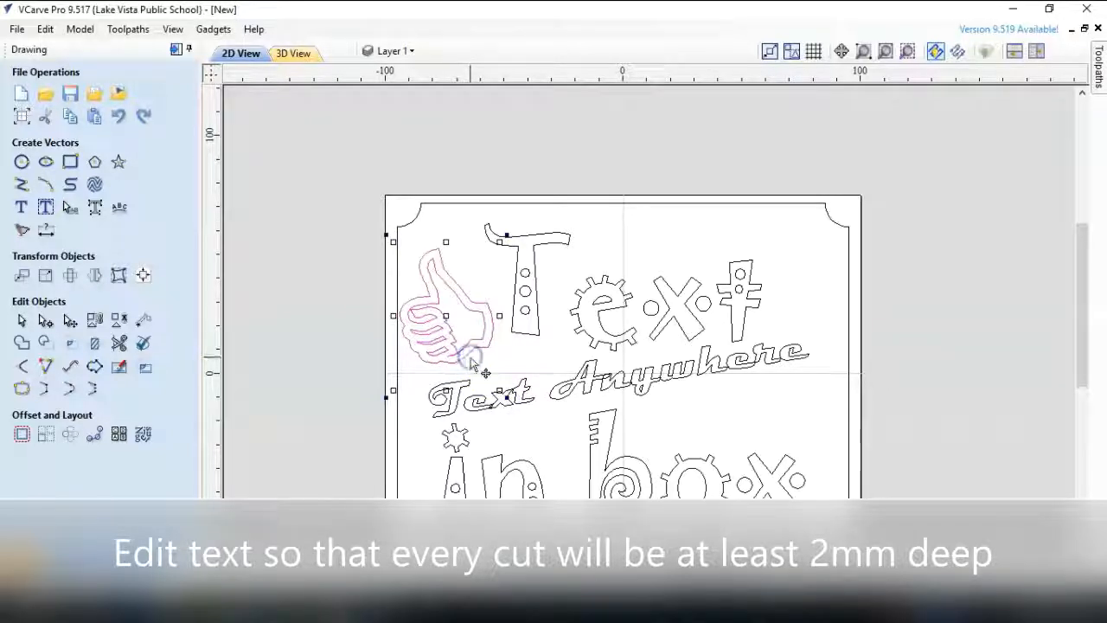
pyautogui.click(649, 394)
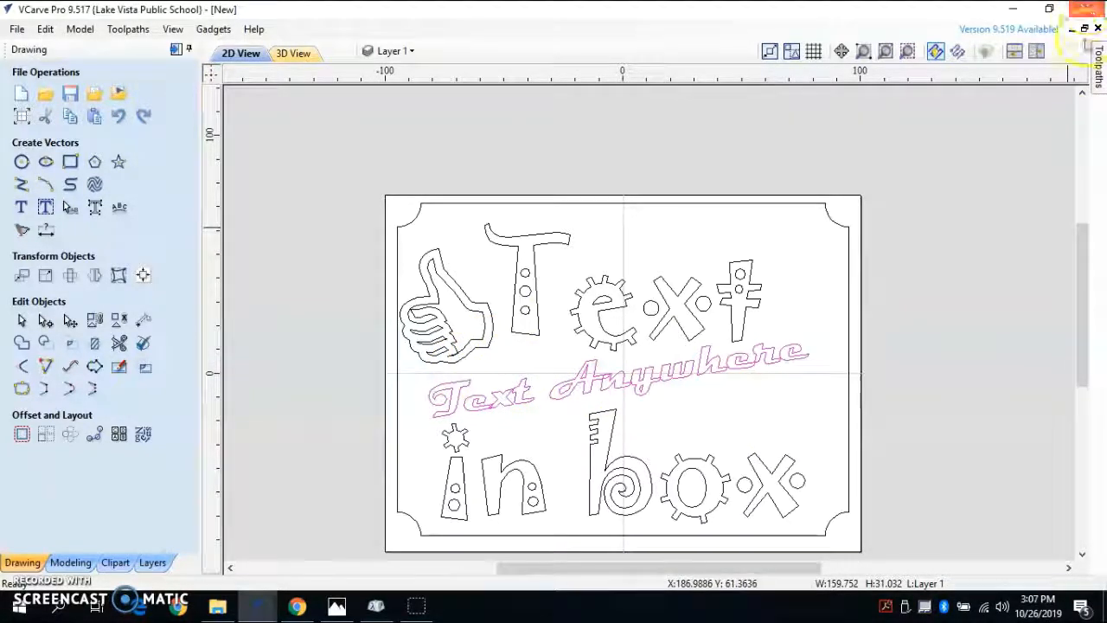
# Close the toolpath preview and delete the outdated Text toolpath.
pyautogui.moveTo(1098, 69)
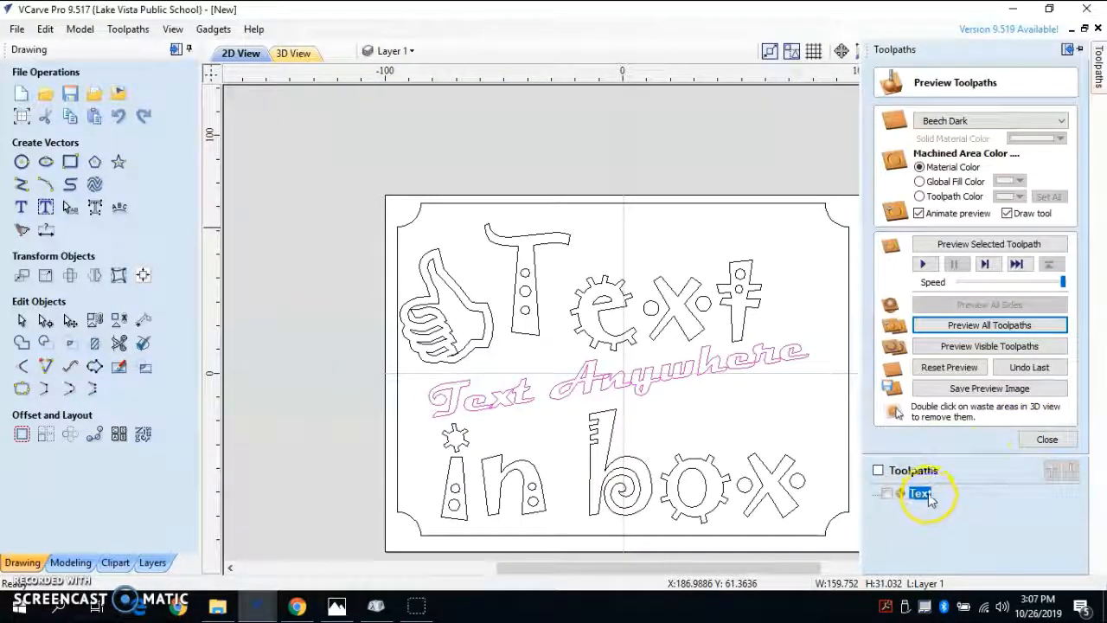
pyautogui.click(1047, 440)
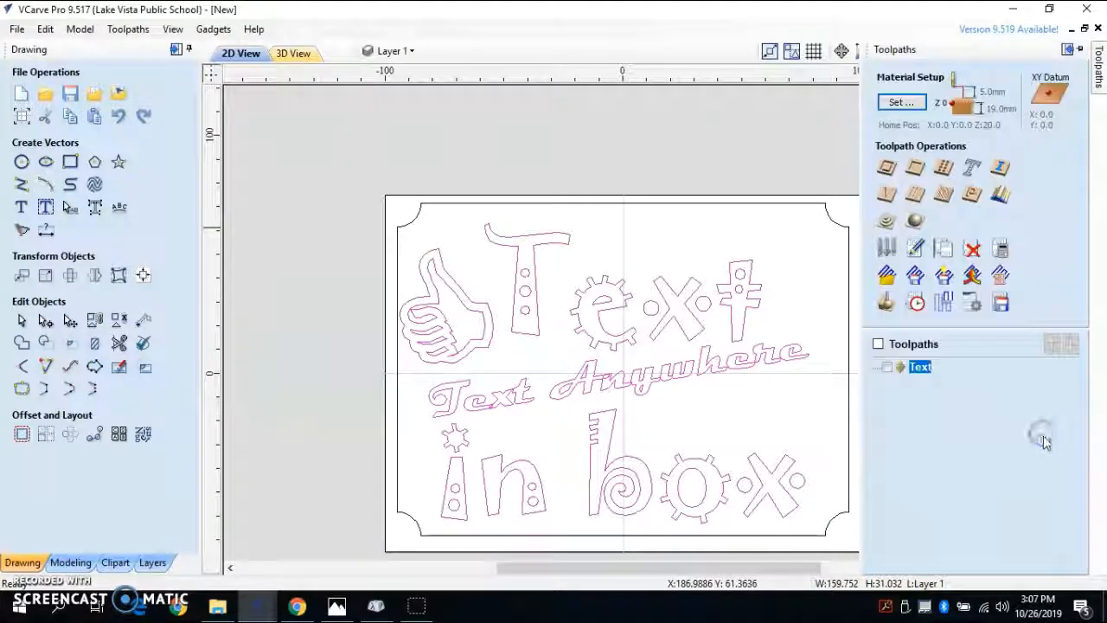
pyautogui.click(914, 369)
pyautogui.rightClick(921, 369)
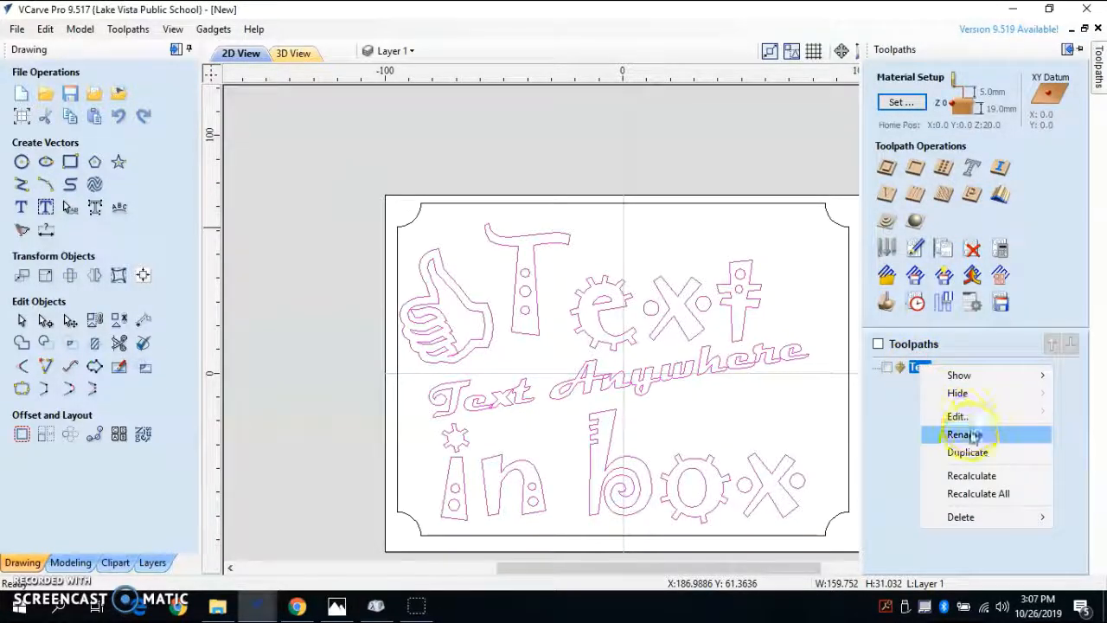
pyautogui.moveTo(975, 525)
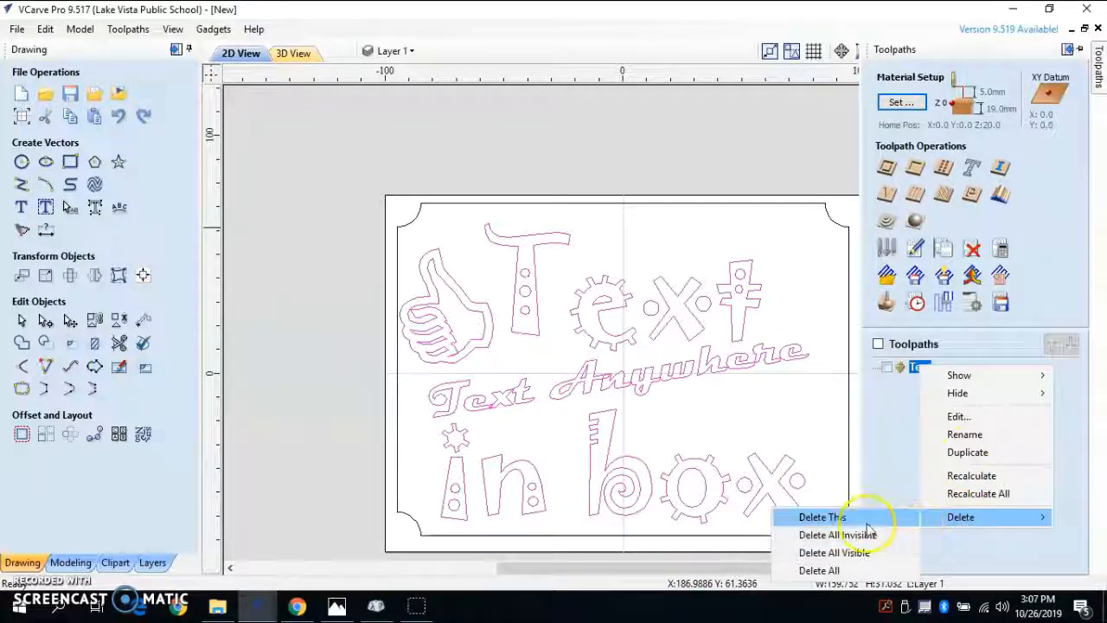
pyautogui.click(826, 517)
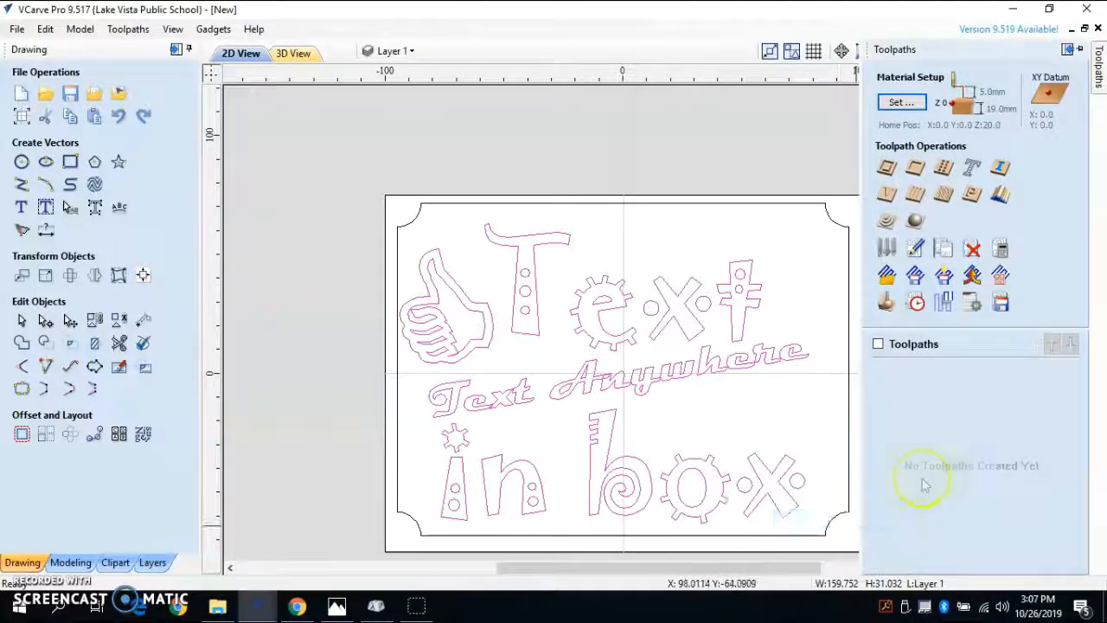
# Calculate a V-Carve / Engraving toolpath named "Text 2" for the selected lettering and thumbs-up symbol, with a 10 mm flat depth.
pyautogui.click(887, 198)
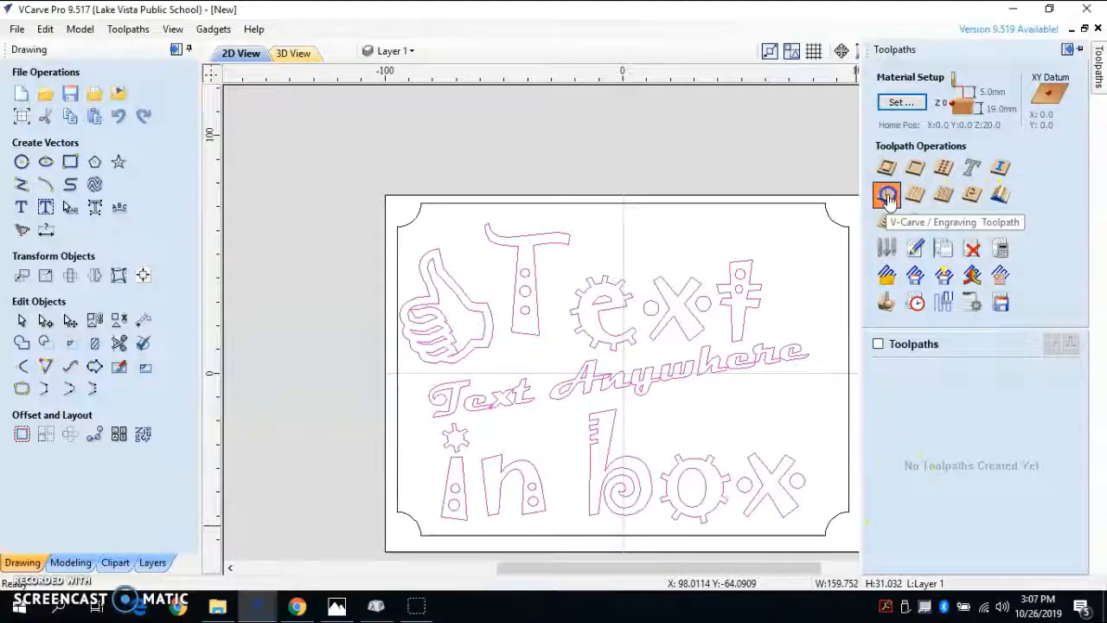
pyautogui.click(988, 564)
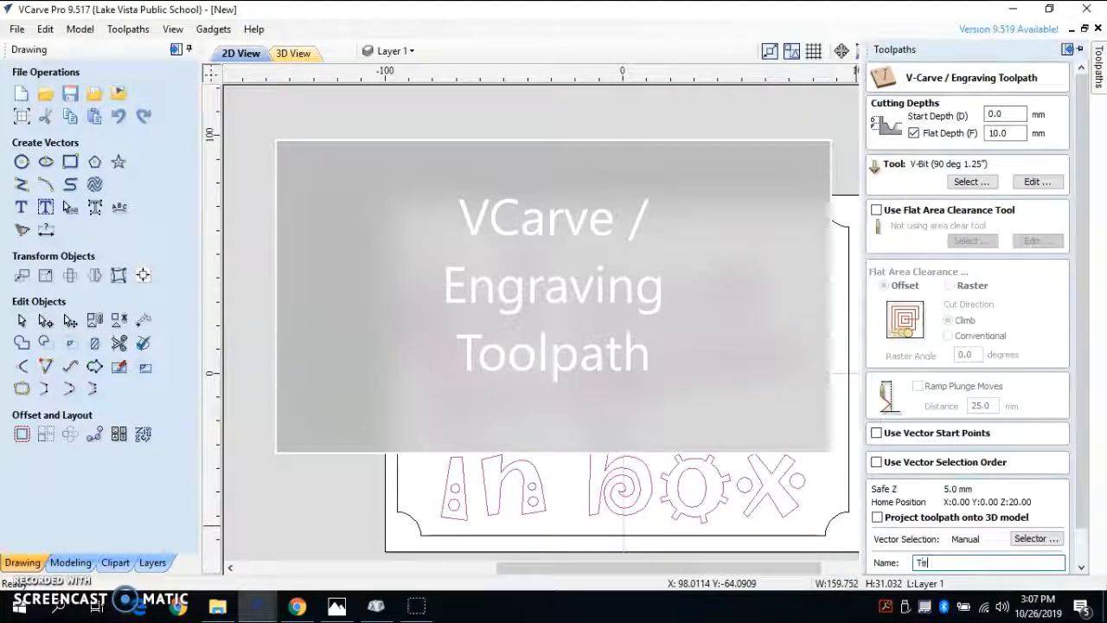
pyautogui.write('Text 2')
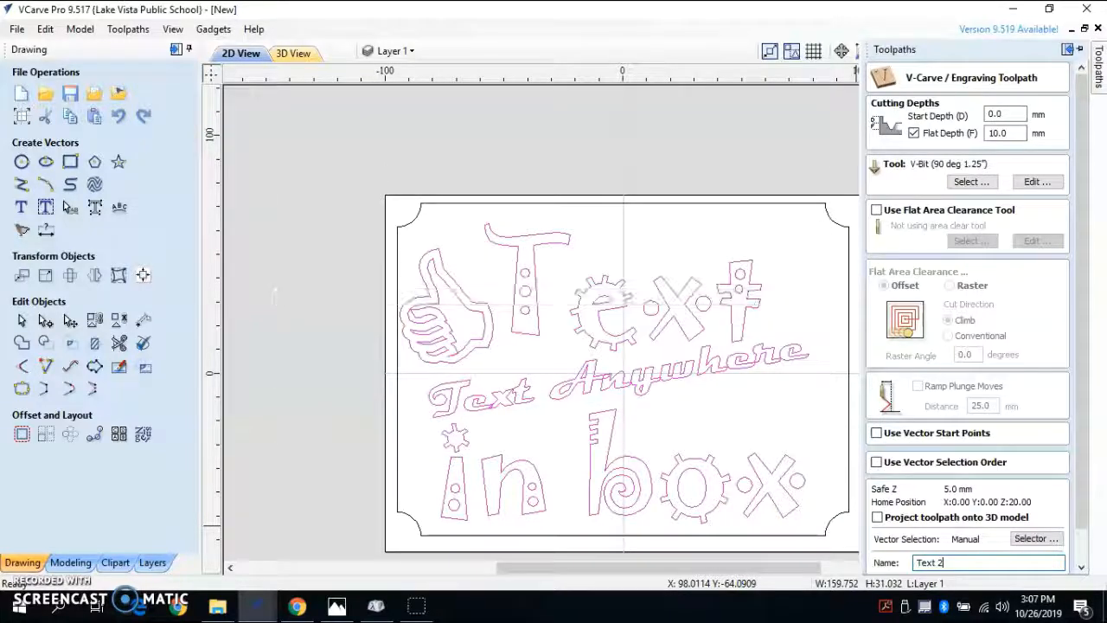
pyautogui.scroll(-3, 1062, 495)
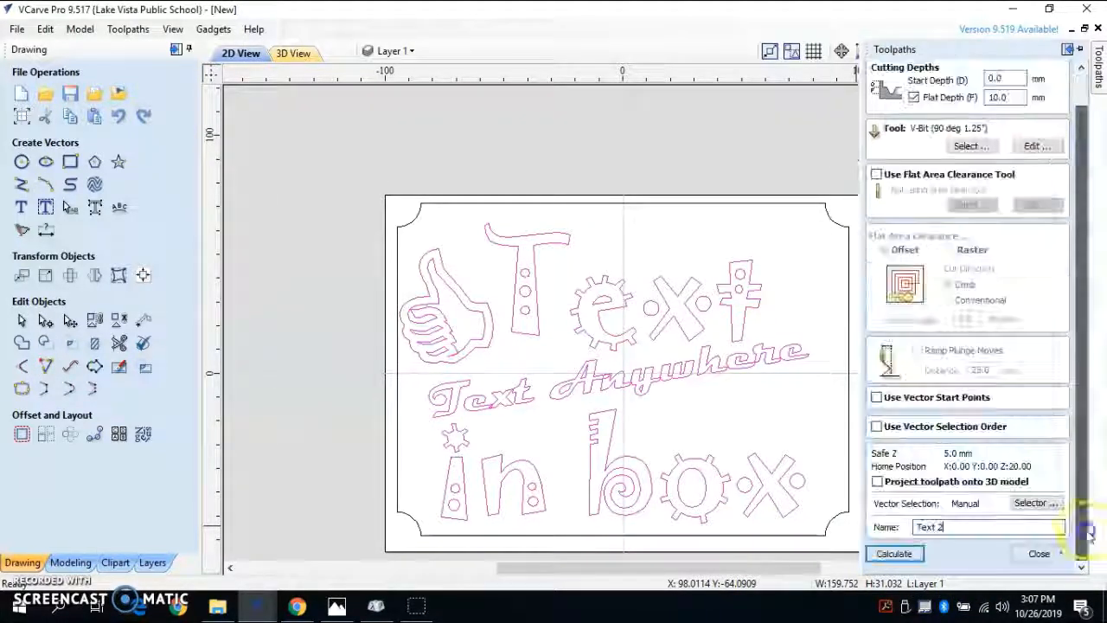
pyautogui.click(888, 556)
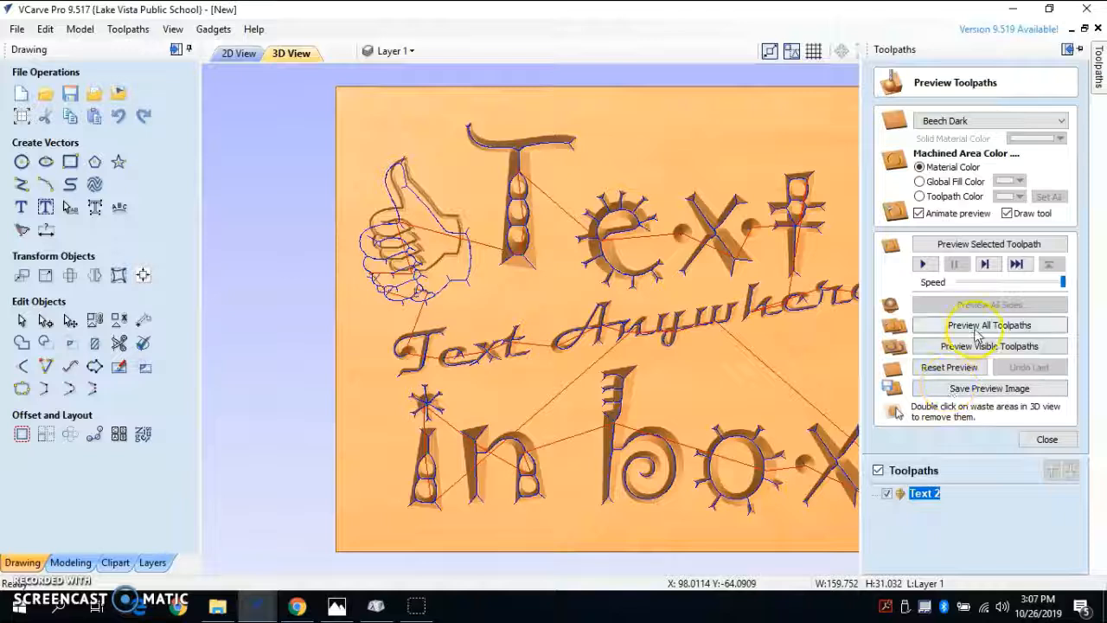
# Reset the old simulation, preview all toolpaths again, and examine how deeply the lettering and thumbs-up symbol are carved.
pyautogui.click(949, 367)
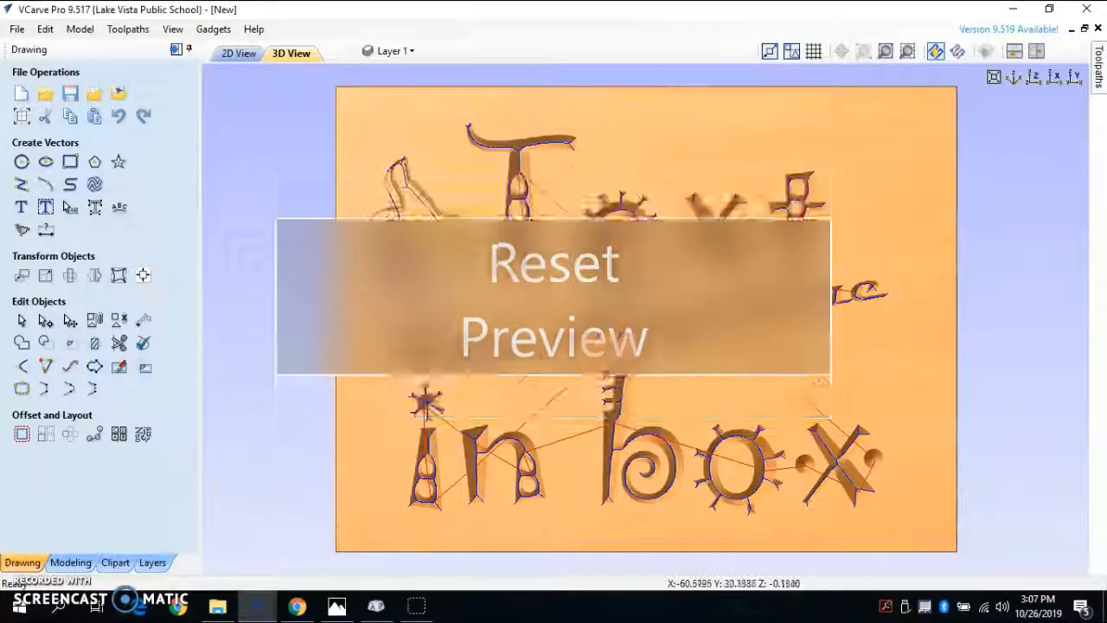
pyautogui.moveTo(1097, 76)
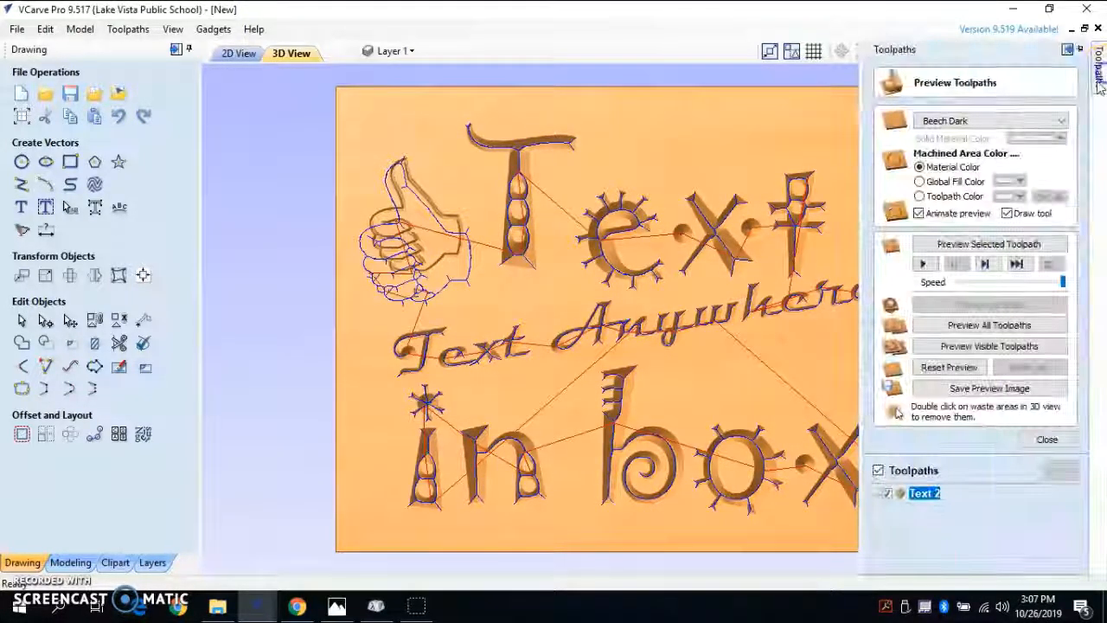
pyautogui.click(949, 367)
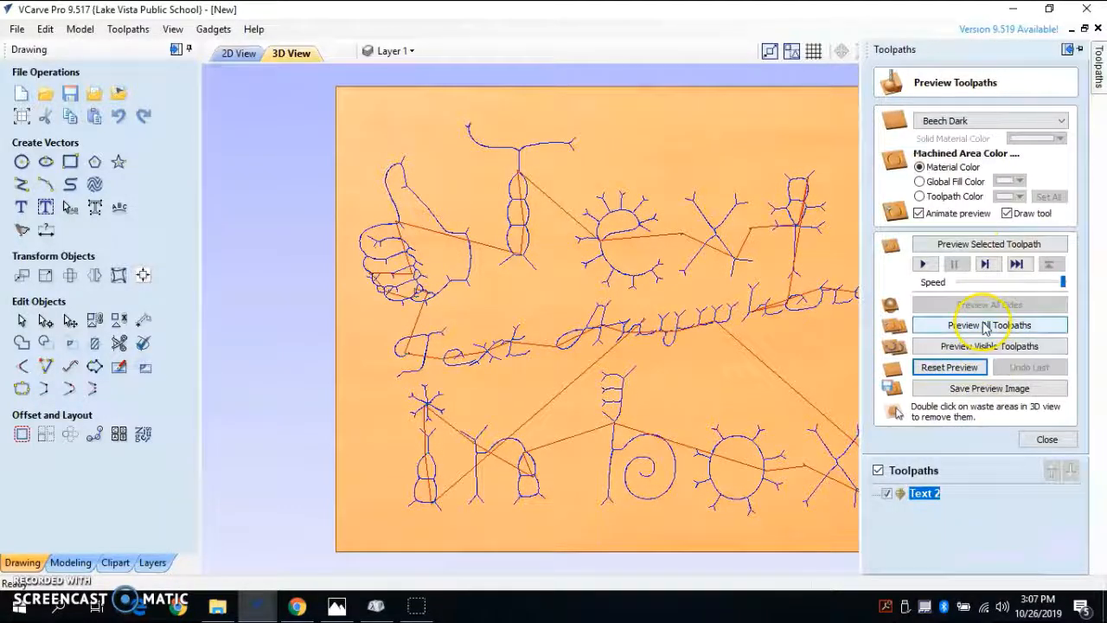
pyautogui.click(986, 327)
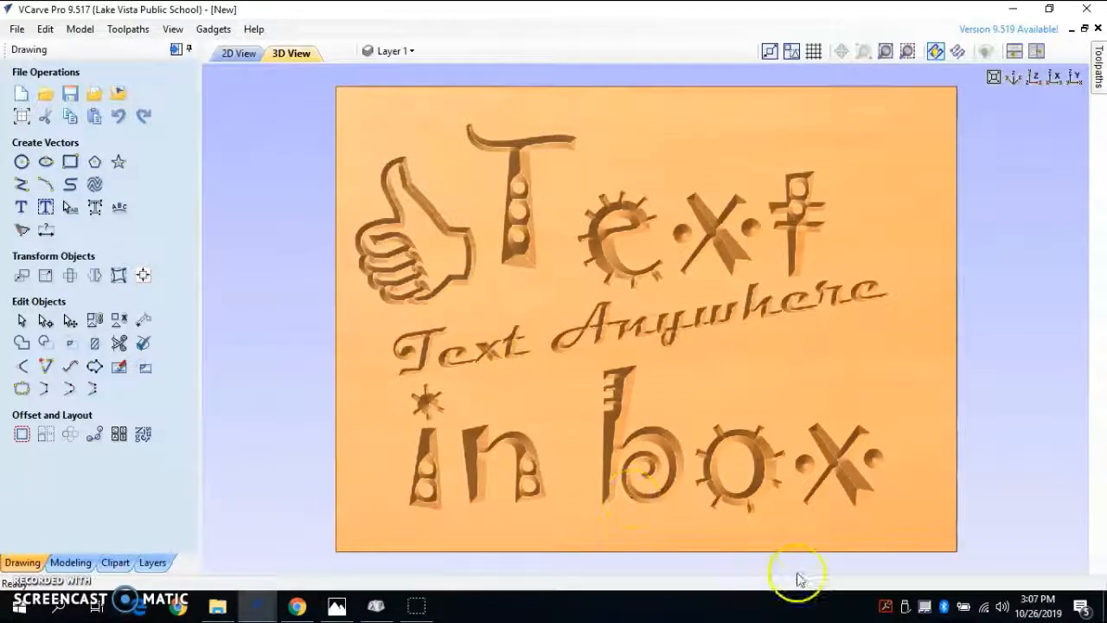
pyautogui.scroll(5, 757, 542)
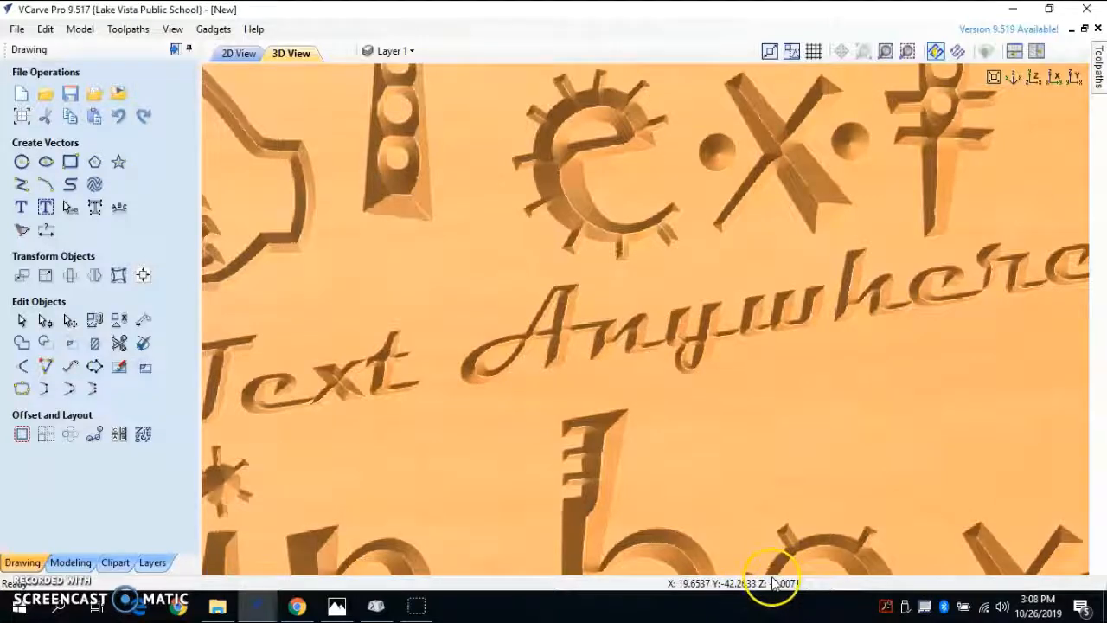
pyautogui.scroll(-3, 661, 437)
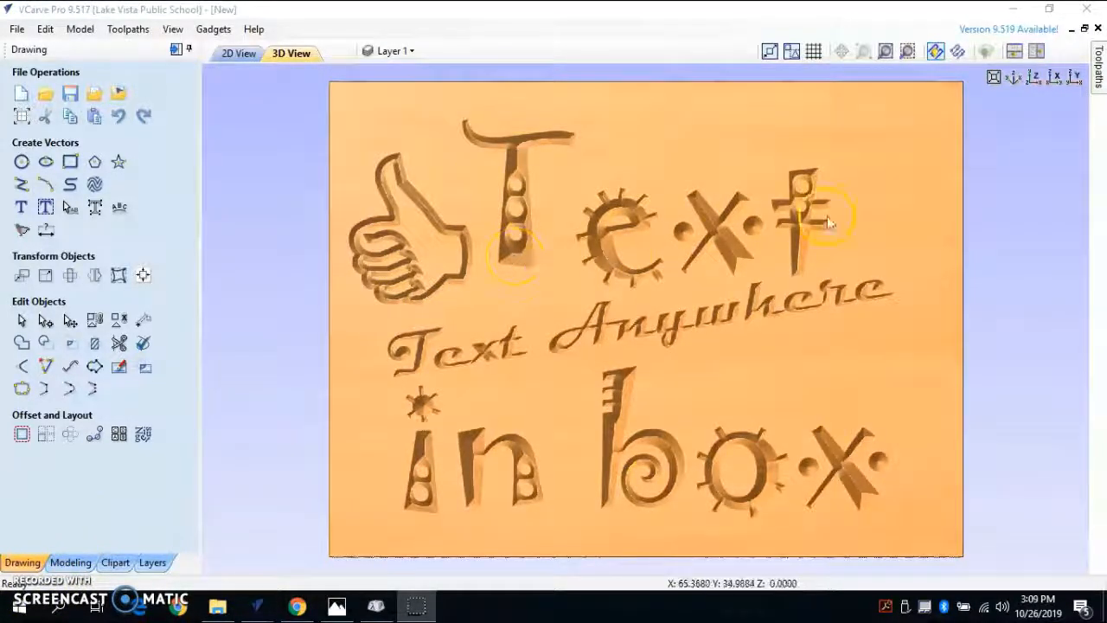
# Select only the decorative border in the 2D drawing and close the toolpath preview.
pyautogui.click(239, 53)
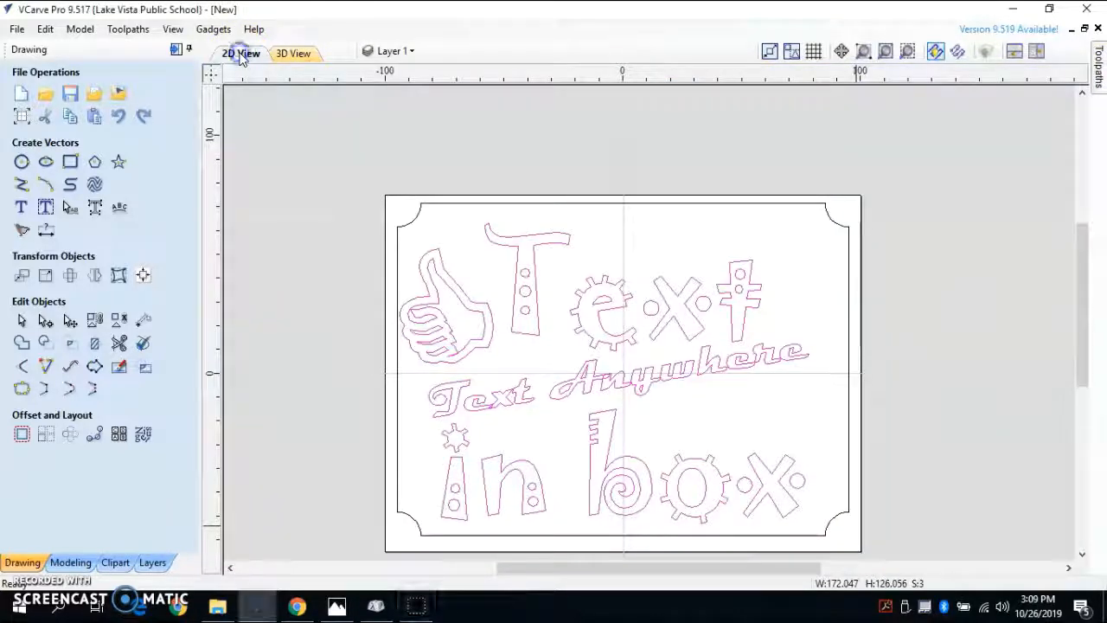
pyautogui.click(848, 306)
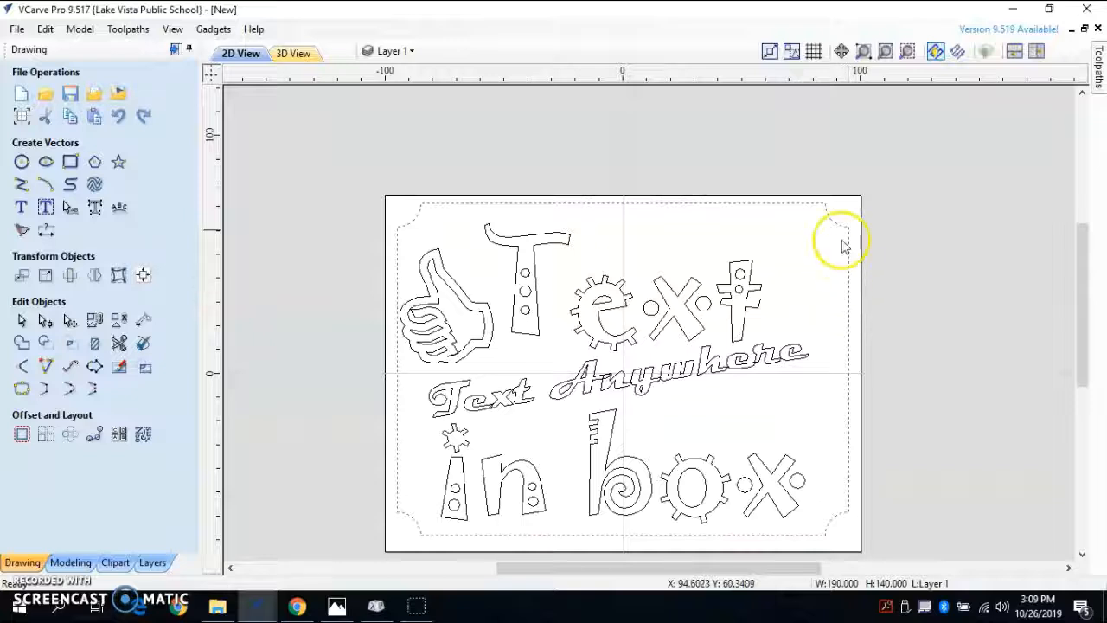
pyautogui.click(1099, 73)
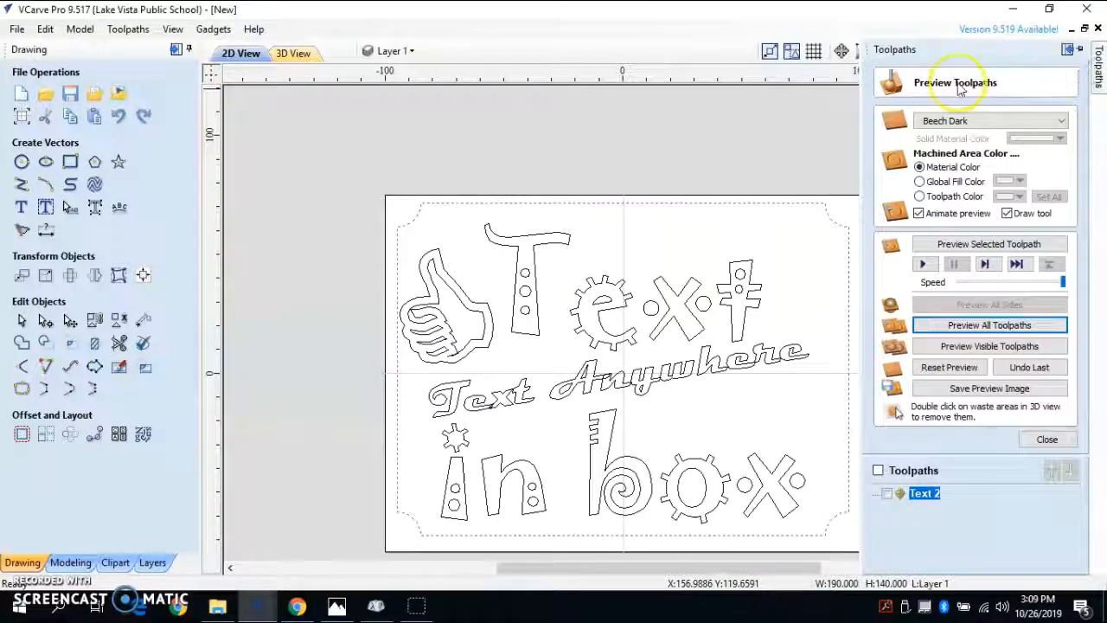
pyautogui.click(1066, 445)
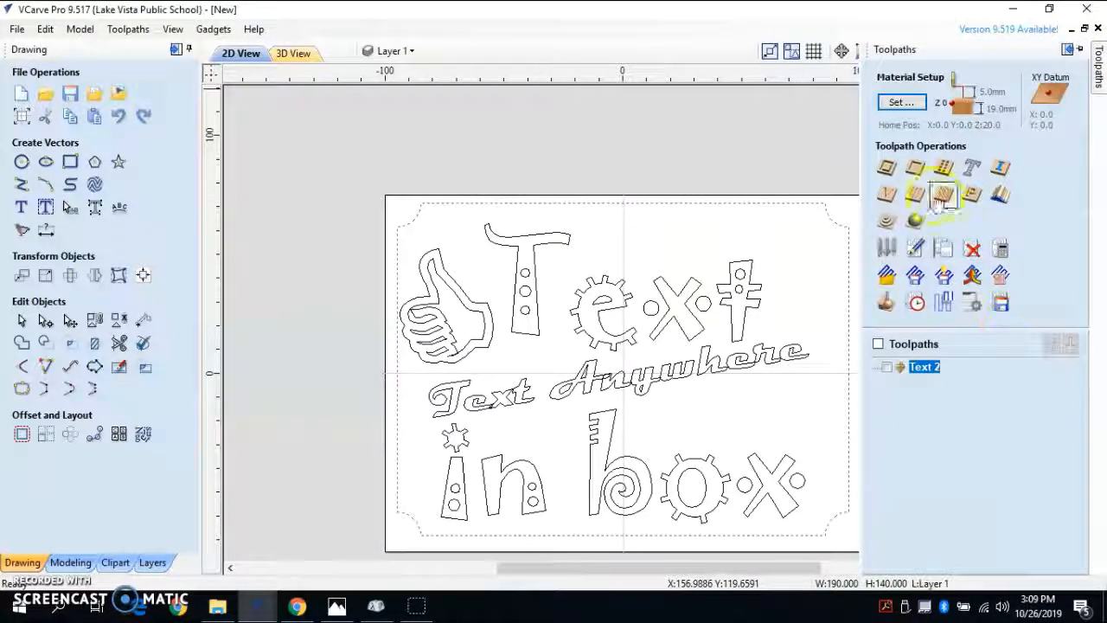
# Calculate a 2D profile toolpath named "box" for the border, machining on the vector with a 3 mm cut depth and the V-Bit.
pyautogui.click(888, 168)
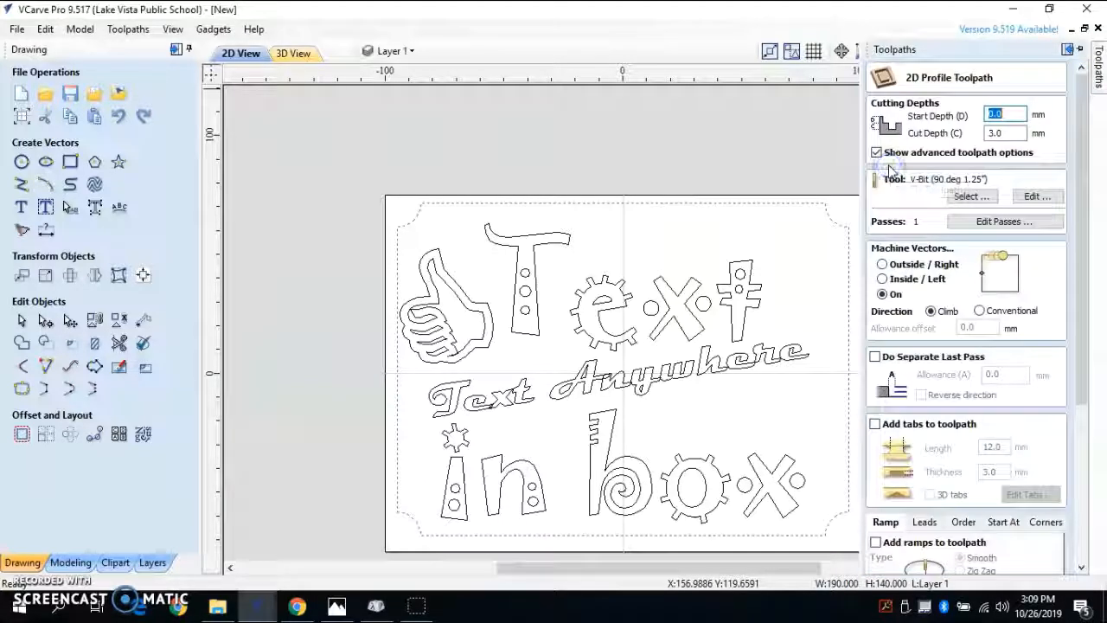
pyautogui.click(1004, 134)
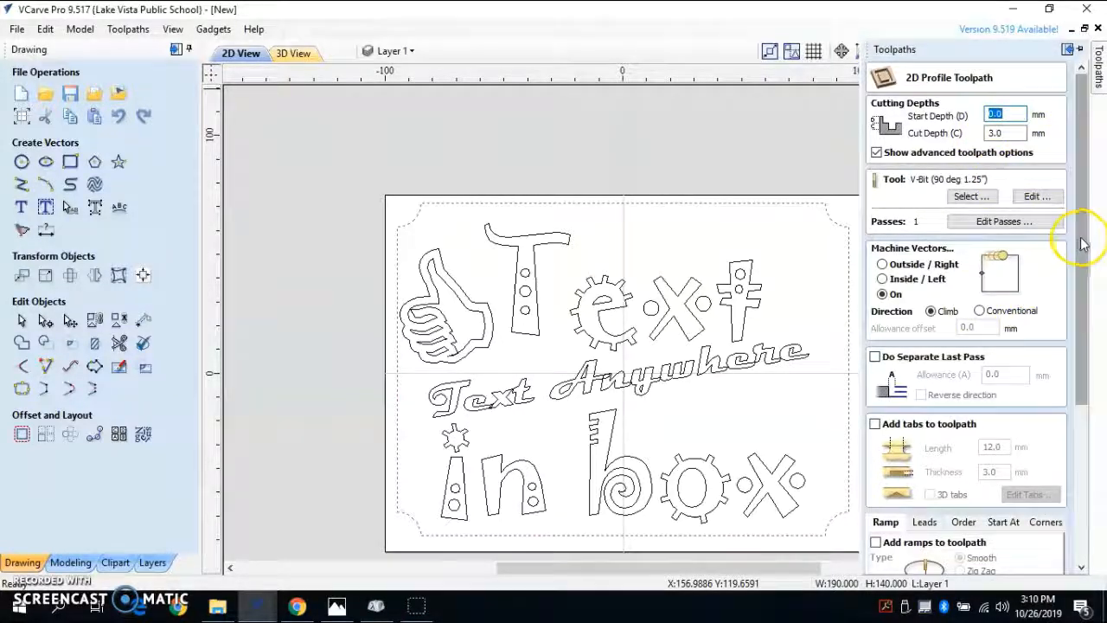
pyautogui.moveTo(1083, 245); pyautogui.dragTo(1086, 415)
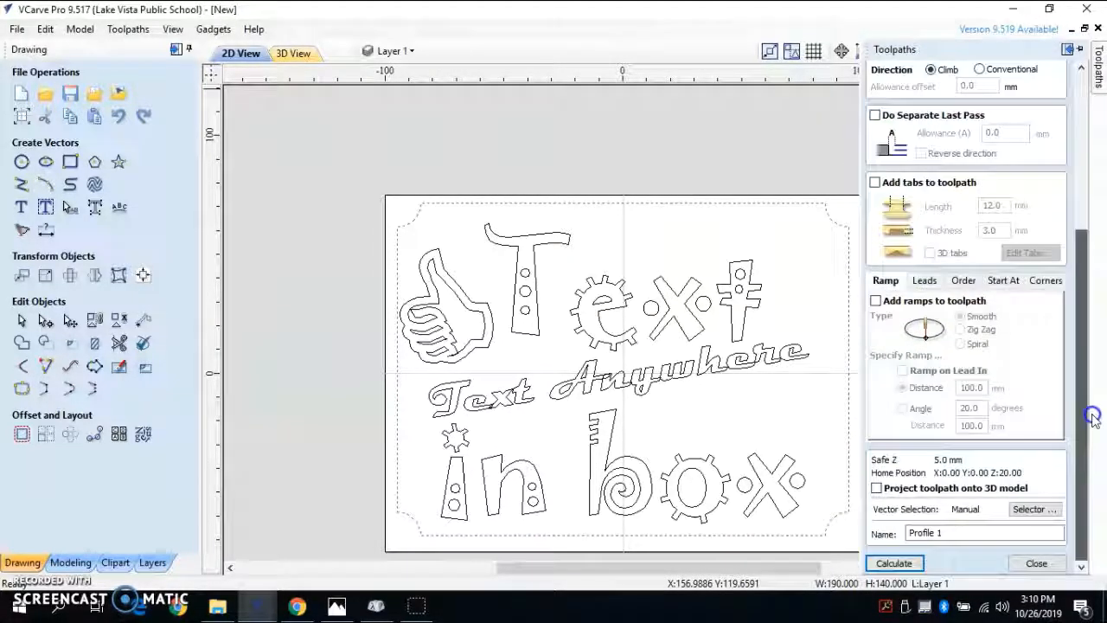
pyautogui.click(940, 532)
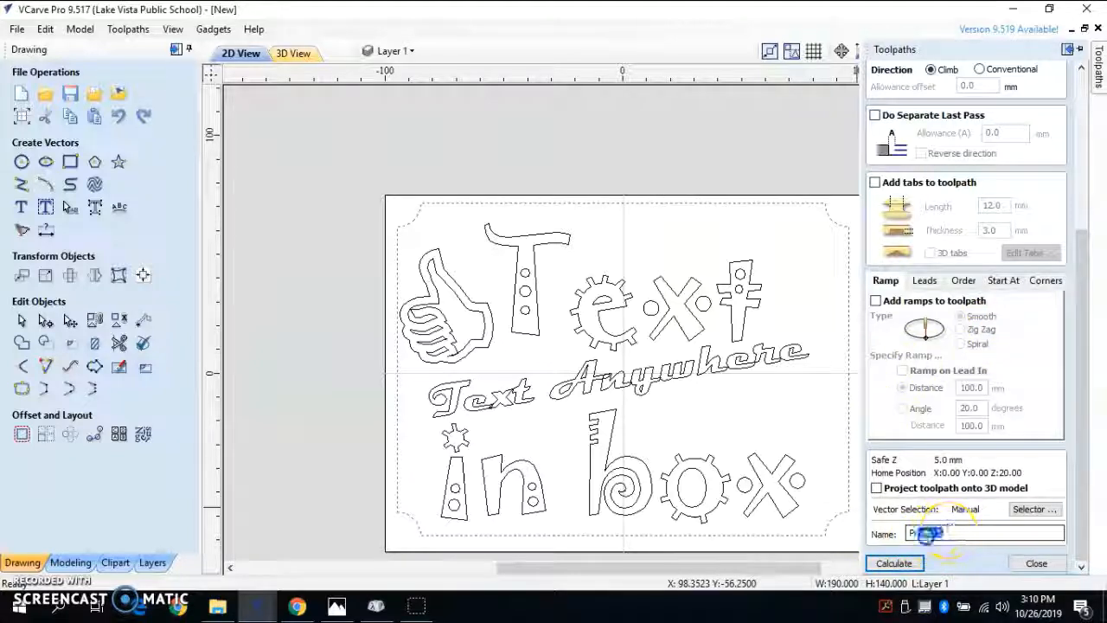
pyautogui.moveTo(927, 533); pyautogui.dragTo(905, 537)
pyautogui.write('bo')
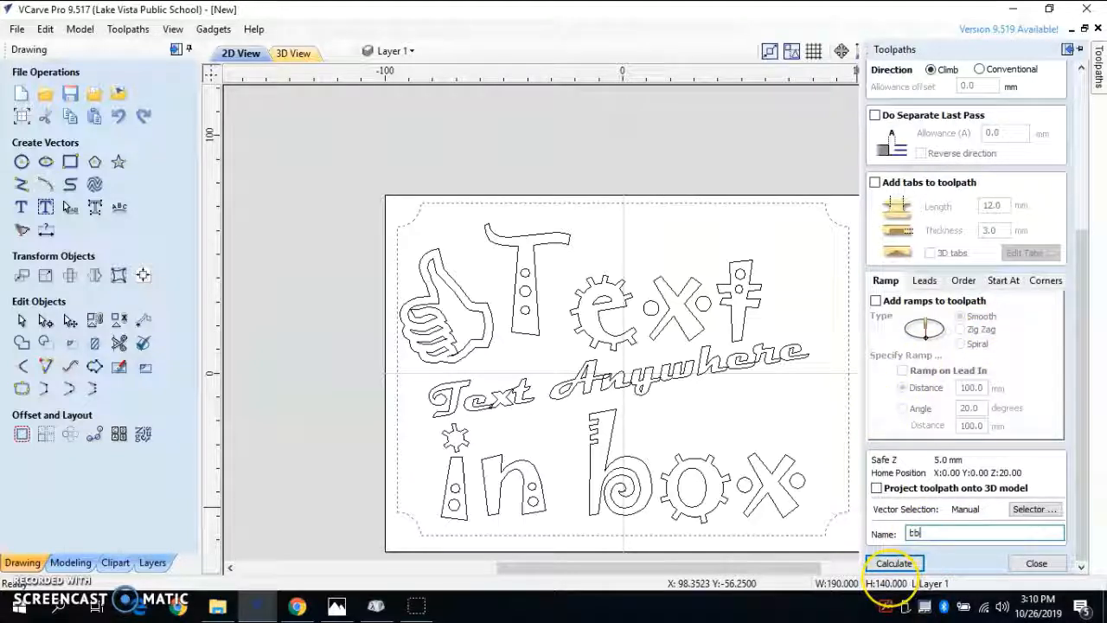
pyautogui.write('x')
pyautogui.click(898, 564)
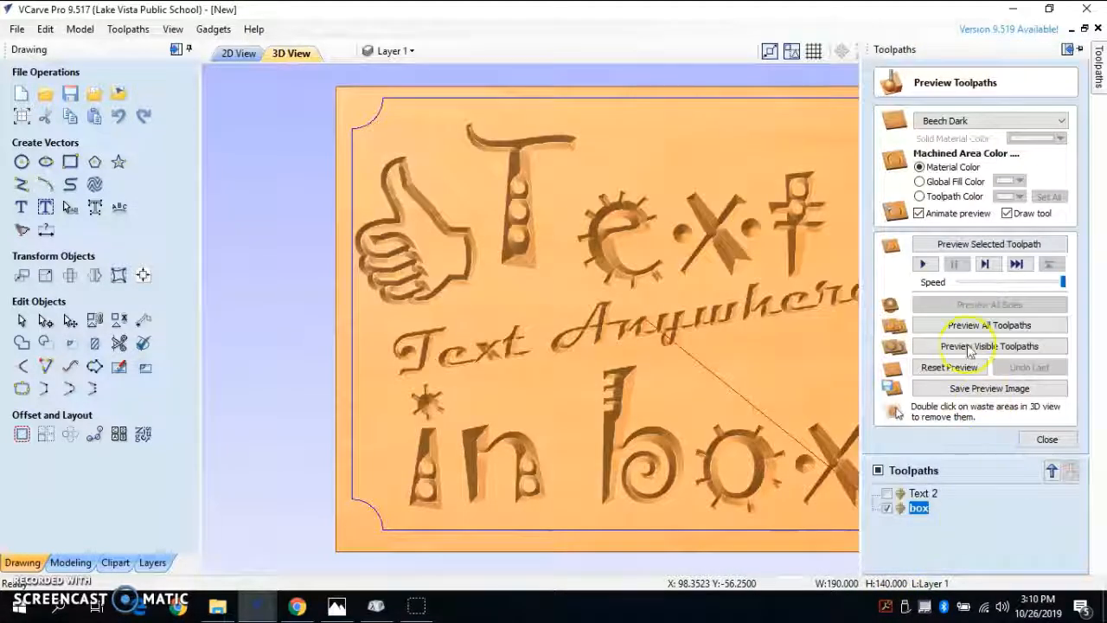
# Preview all toolpaths with the border included, then examine its carved depth and the finished sign in an isometric view.
pyautogui.click(980, 326)
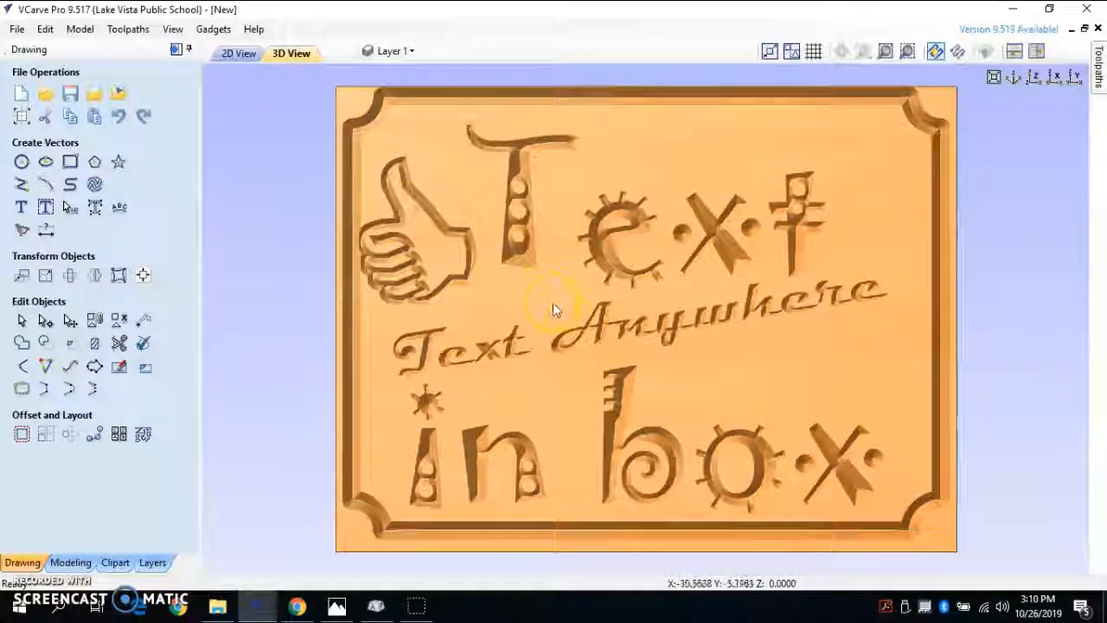
pyautogui.scroll(2, 558, 311)
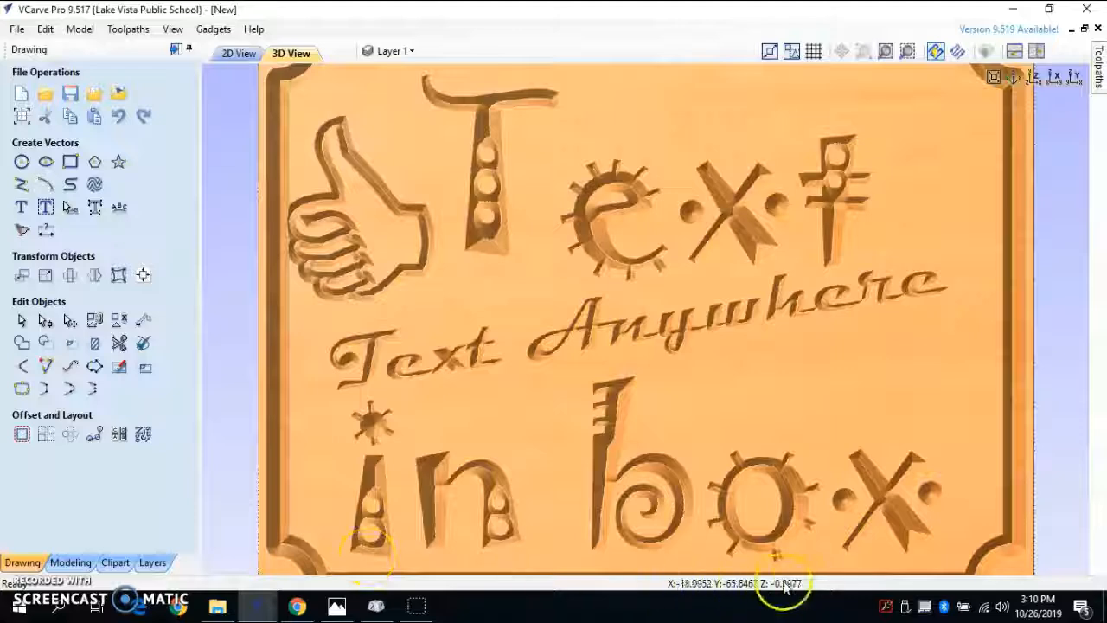
pyautogui.click(1014, 549)
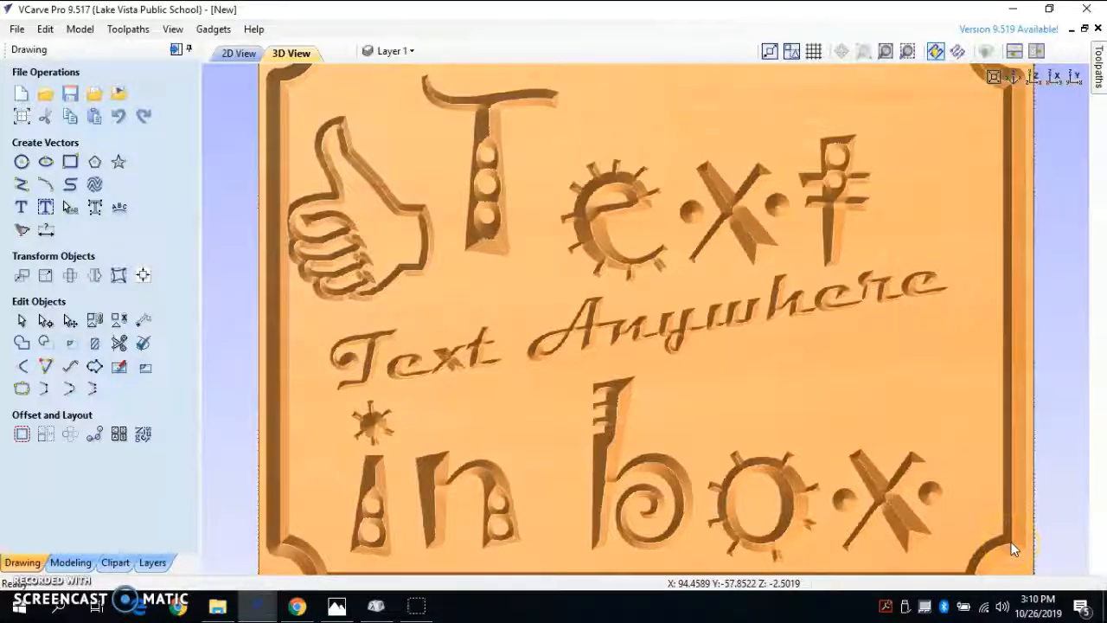
pyautogui.click(1013, 77)
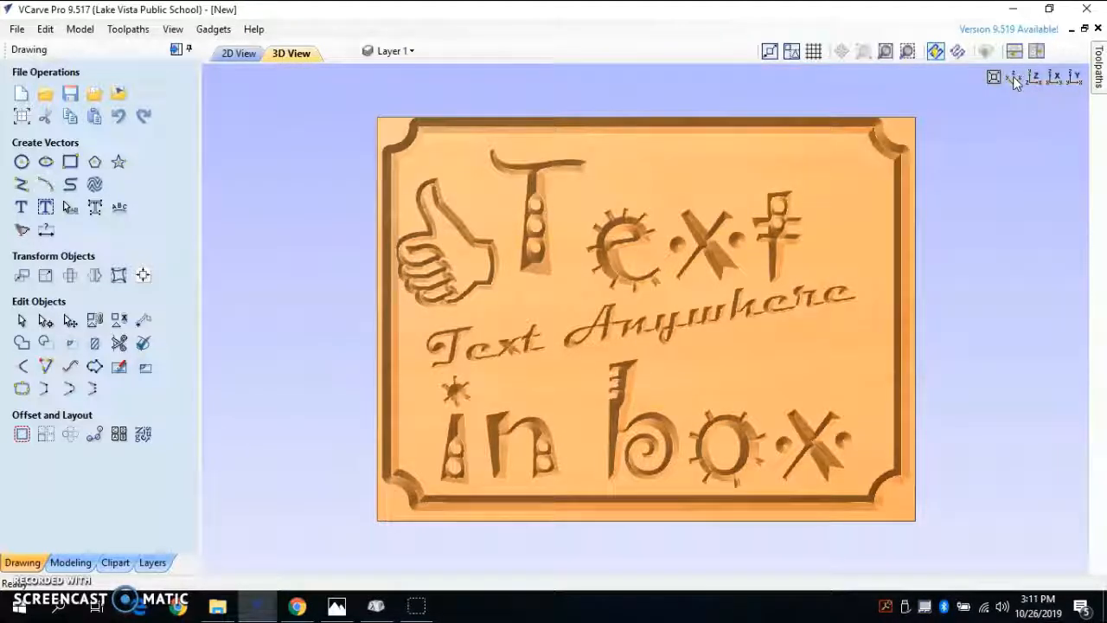
pyautogui.click(1013, 76)
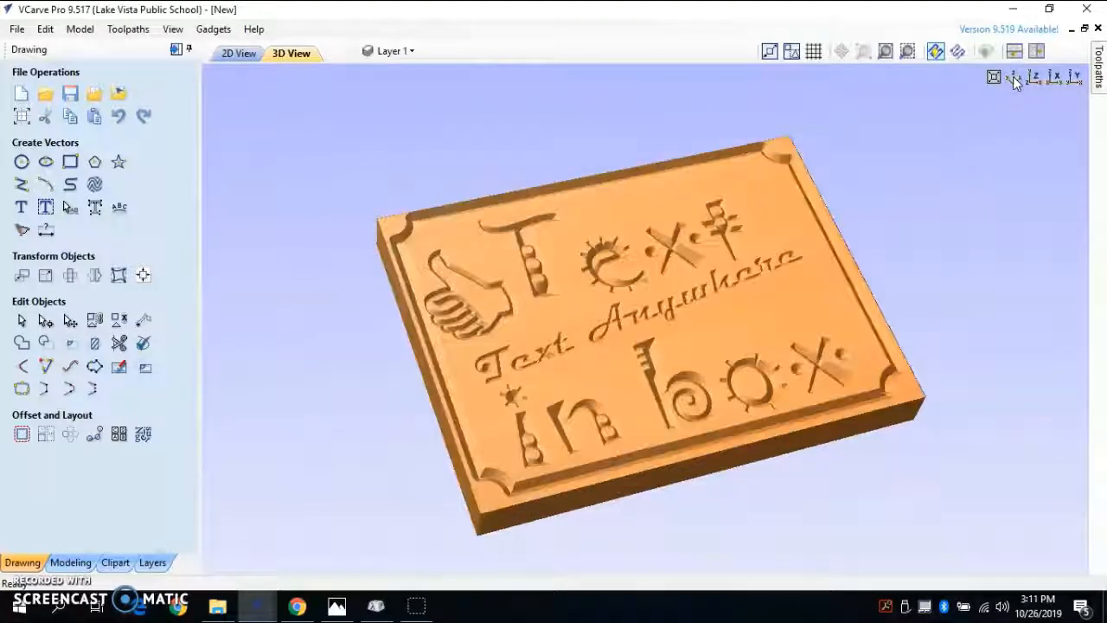
# Close the toolpath preview and check the tool, depth and time details of the box toolpath.
pyautogui.click(1099, 76)
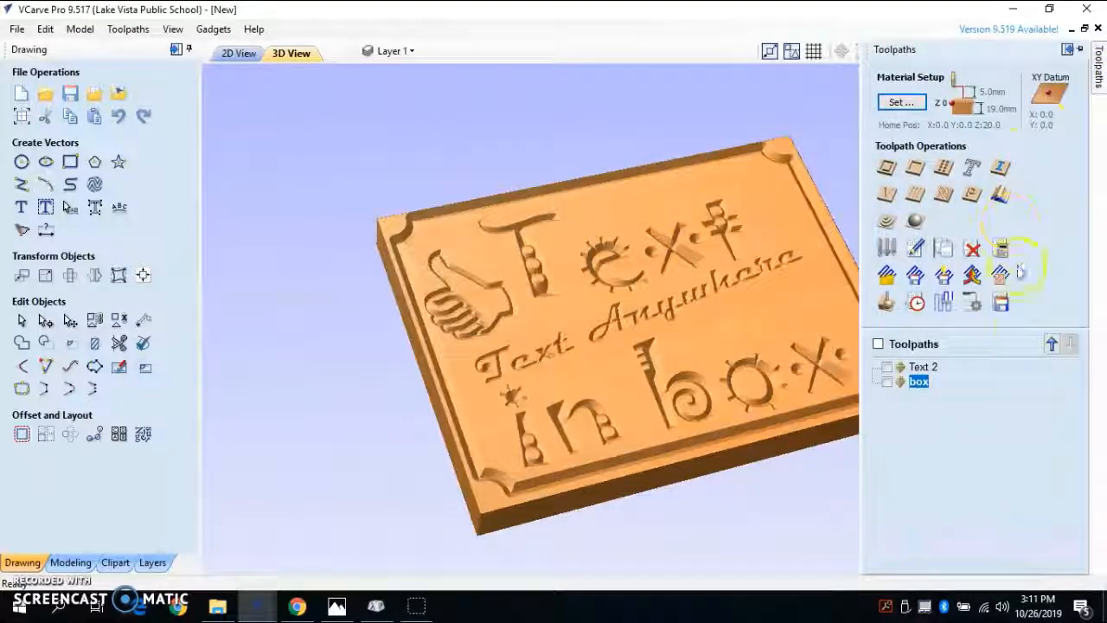
pyautogui.moveTo(912, 388)
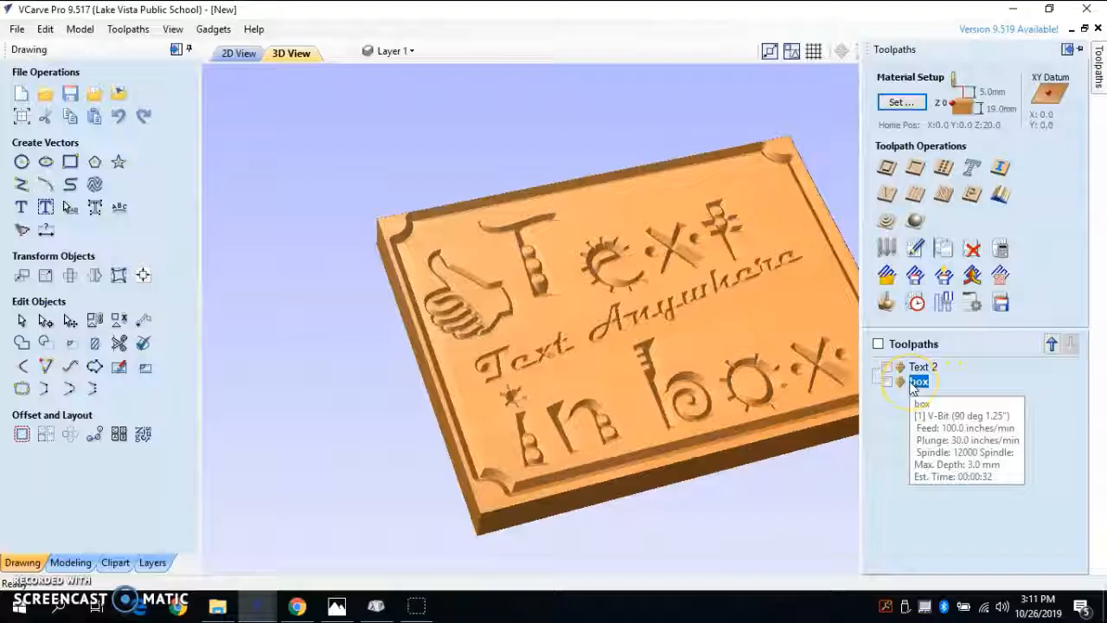